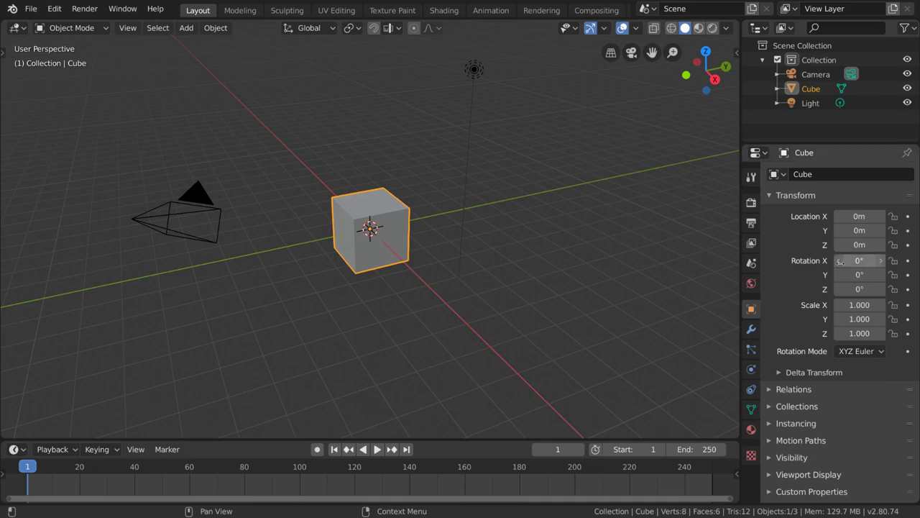
Show the Output Properties: 1920 × 1080 px at 100%, frames 1–250 at 24 fps
click(751, 224)
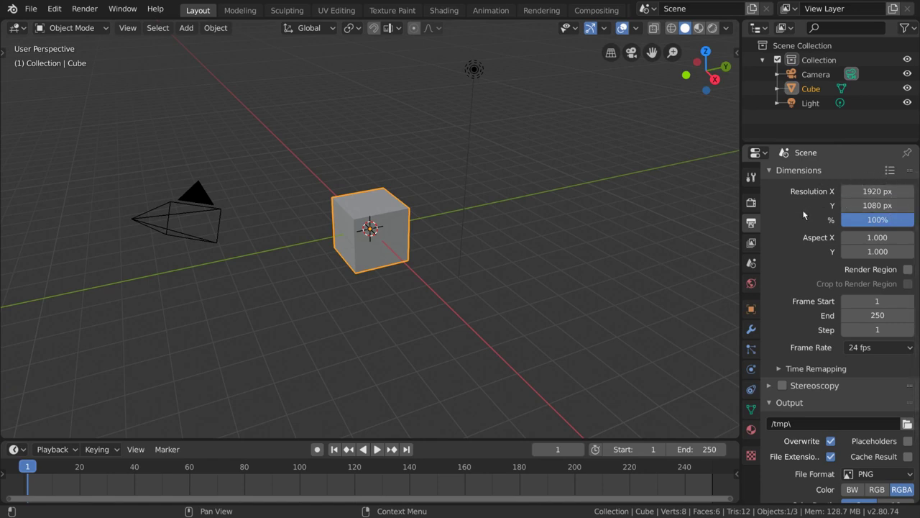
click(877, 191)
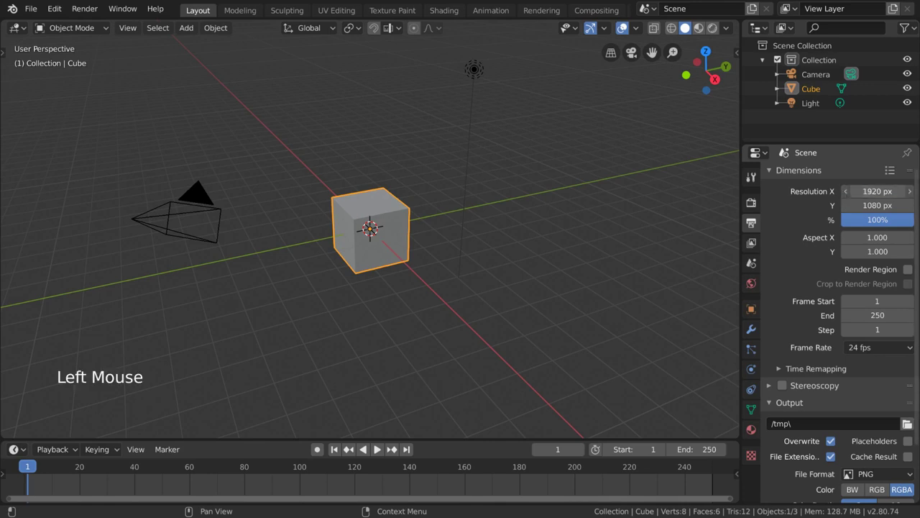
text(2048)
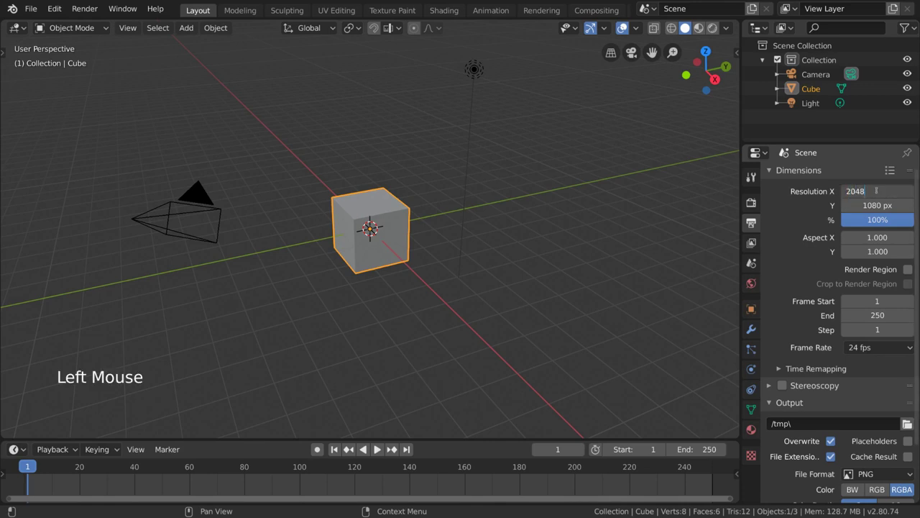
key(Return)
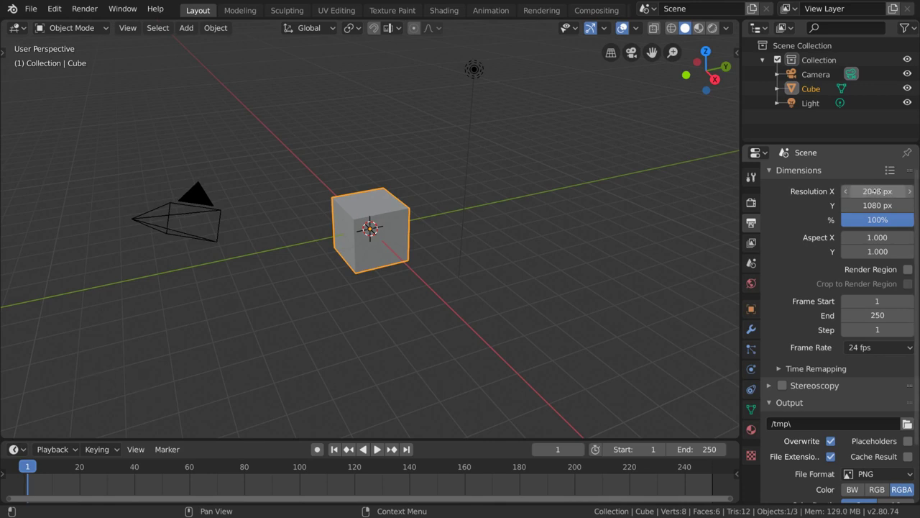
drag(876, 191, 817, 191)
drag(876, 191, 760, 190)
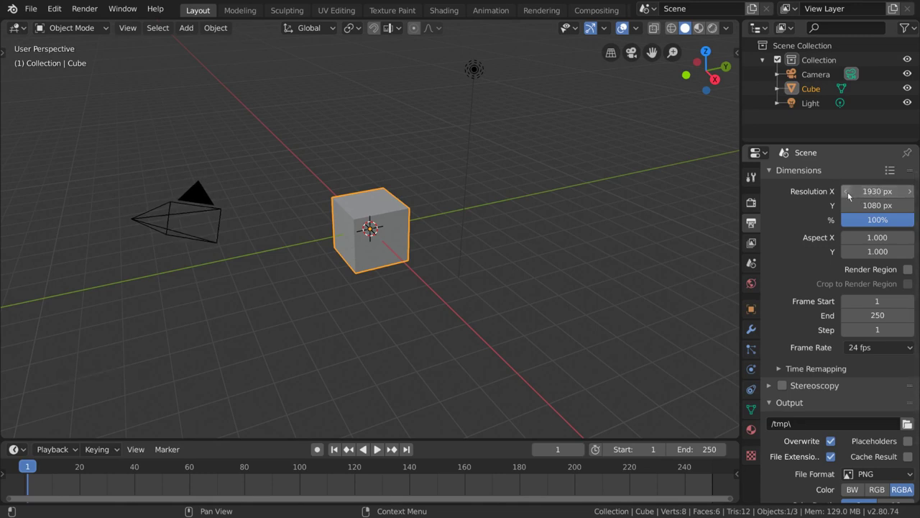
click(910, 190)
click(909, 191)
click(910, 191)
click(909, 190)
click(910, 190)
double_click(847, 191)
click(846, 191)
double_click(846, 191)
click(846, 191)
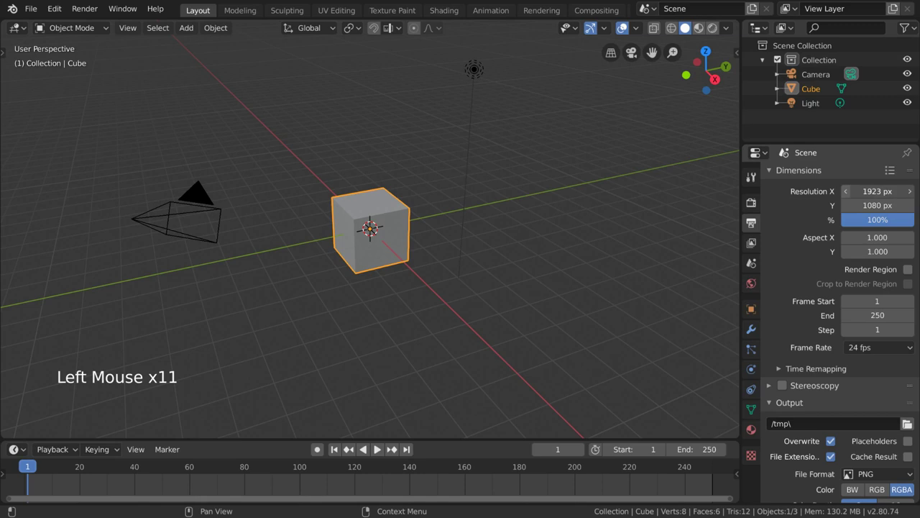
double_click(847, 191)
click(846, 191)
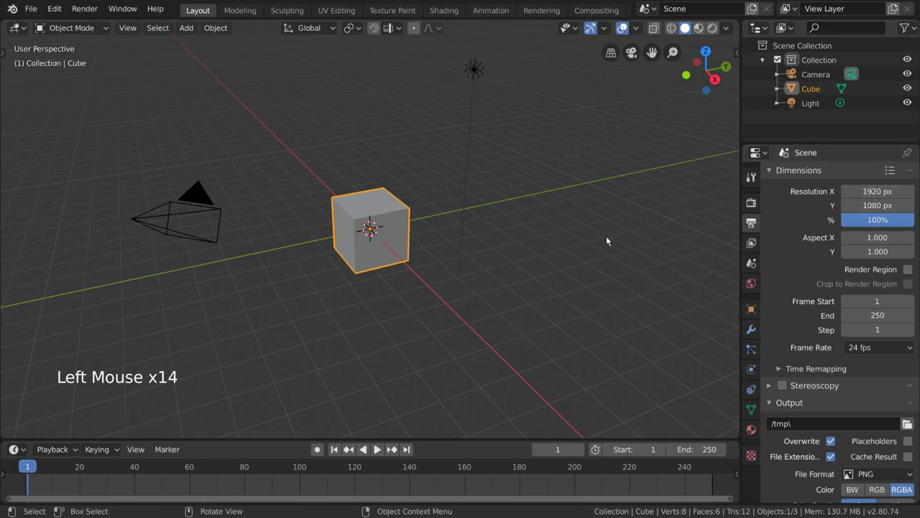
Switch to camera view and return the render height to 1080 px after a taller test
key(KP_0)
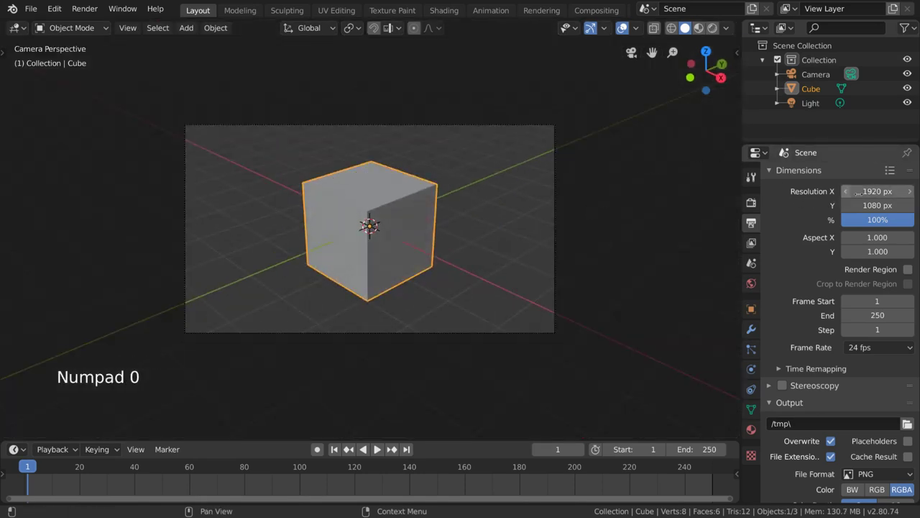
mouse_move(878, 205)
mouse_down()
mouse_move(917, 205)
mouse_move(827, 205)
mouse_move(885, 205)
mouse_up()
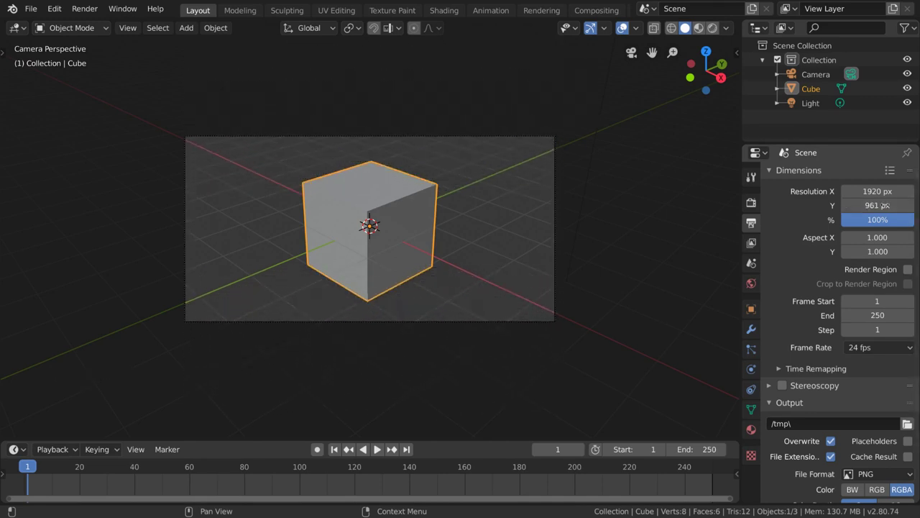
click(885, 201)
text(1080)
key(Return)
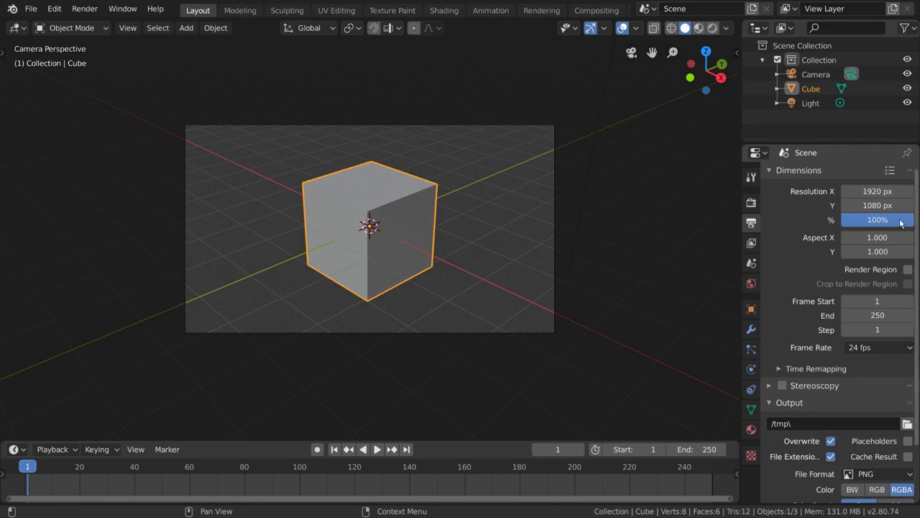
Try a 50% resolution scale, then bring the percentage back to 100%
mouse_move(849, 222)
mouse_down()
mouse_move(791, 222)
mouse_move(863, 223)
mouse_move(805, 223)
mouse_move(844, 220)
mouse_up()
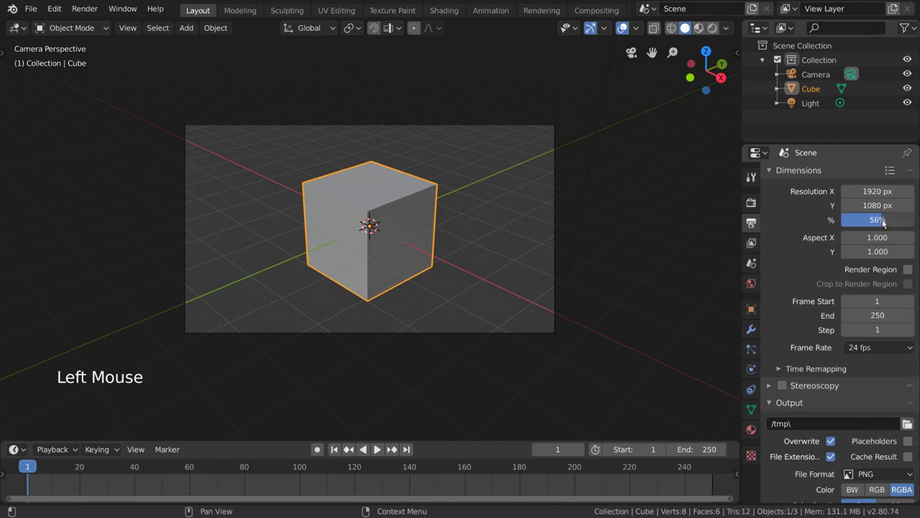
click(878, 220)
text(50)
key(Return)
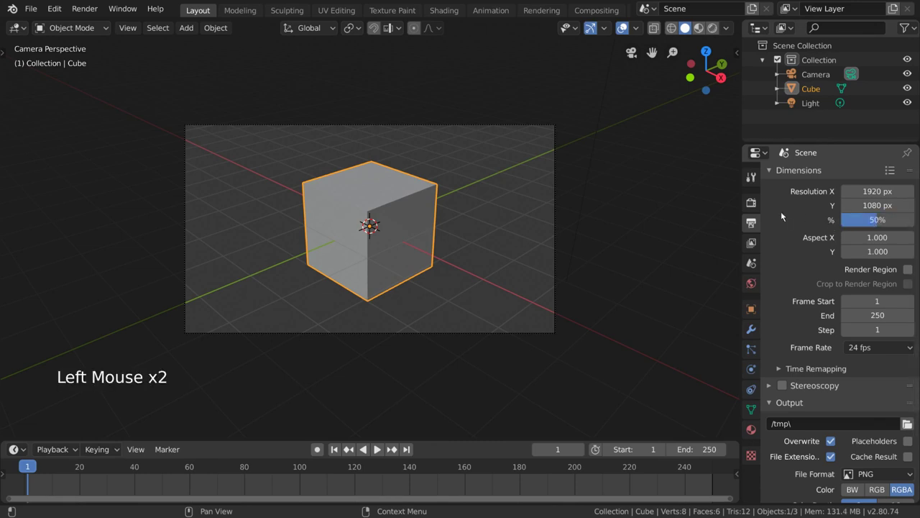
drag(841, 224, 874, 252)
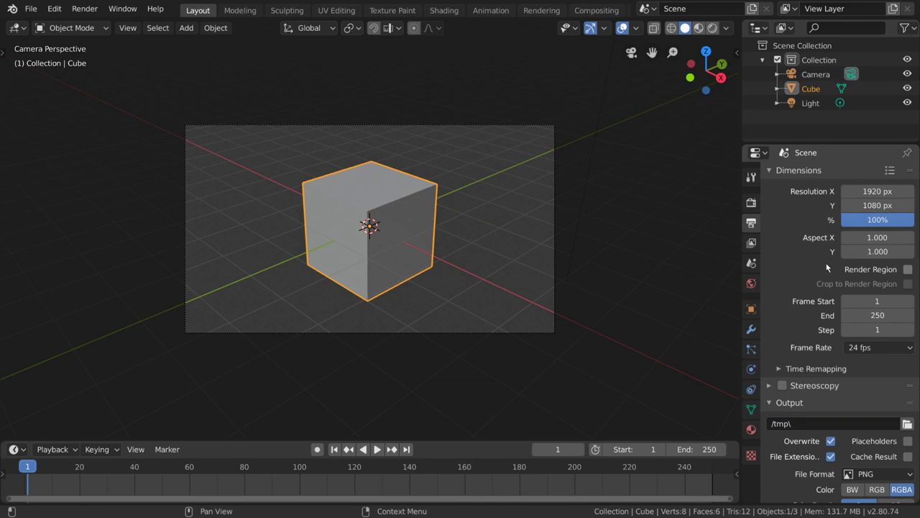
Toggle Render Region on, off and on again in the Dimensions panel
click(908, 270)
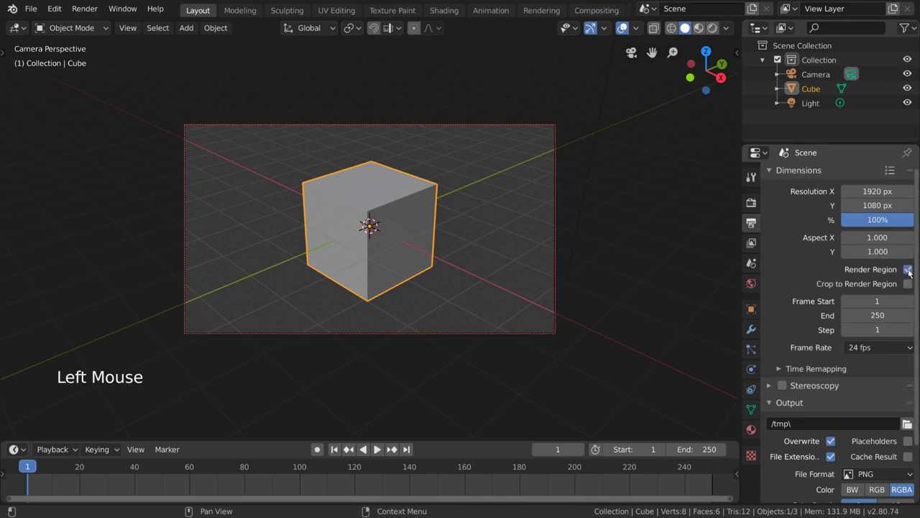
click(909, 270)
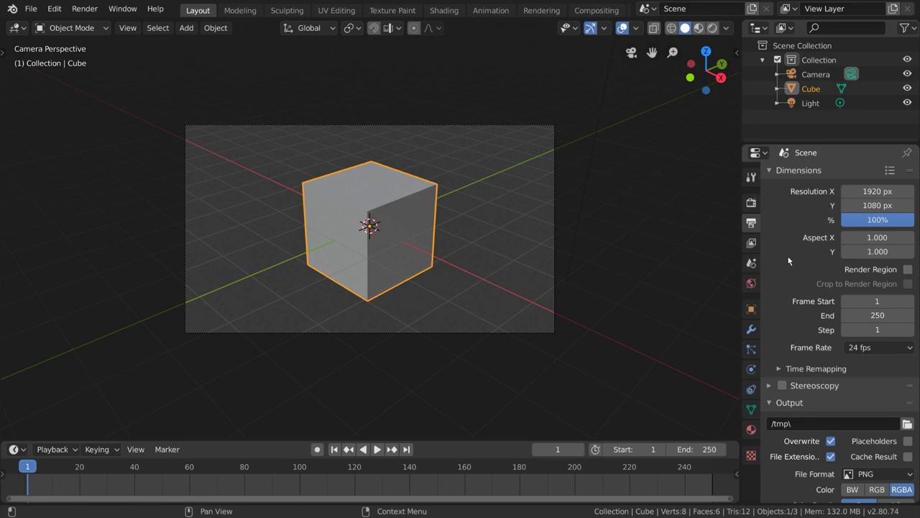
click(909, 270)
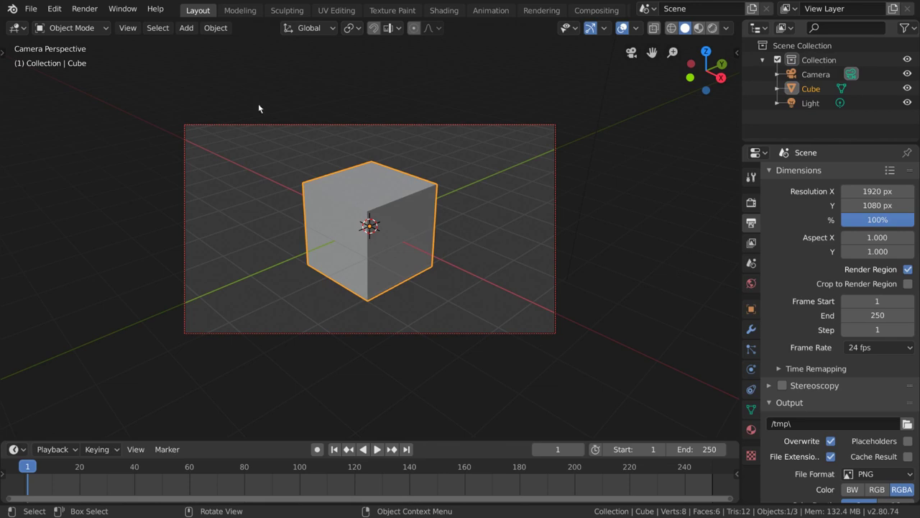
Draw a render region around the cube's top via View > View Regions > Render Region
click(129, 29)
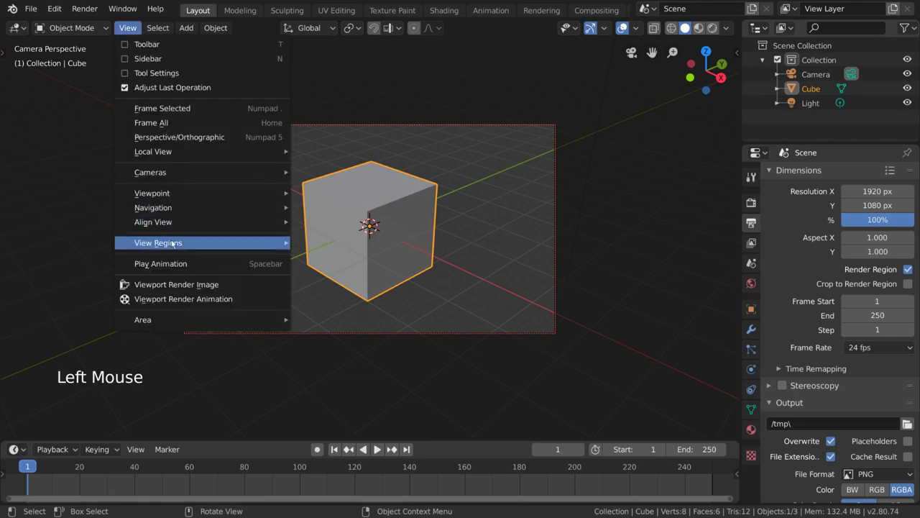
mouse_move(173, 244)
click(381, 257)
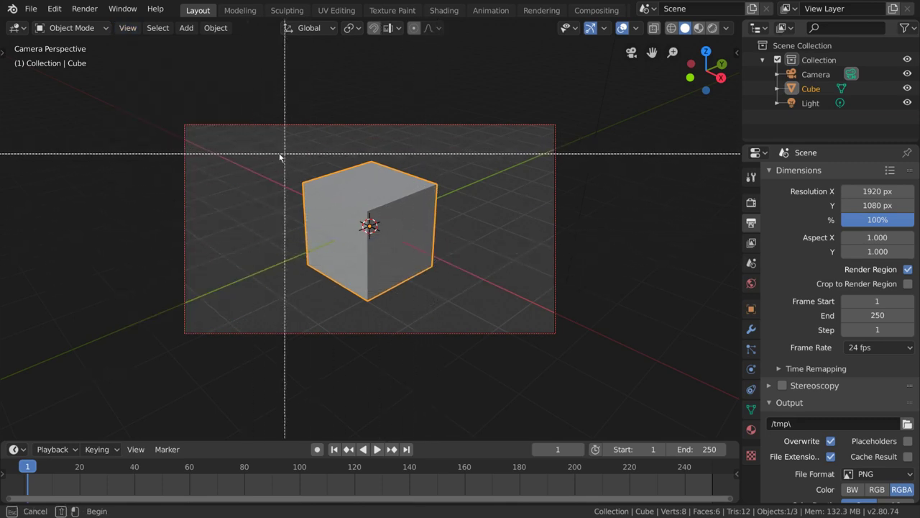
drag(272, 142, 455, 230)
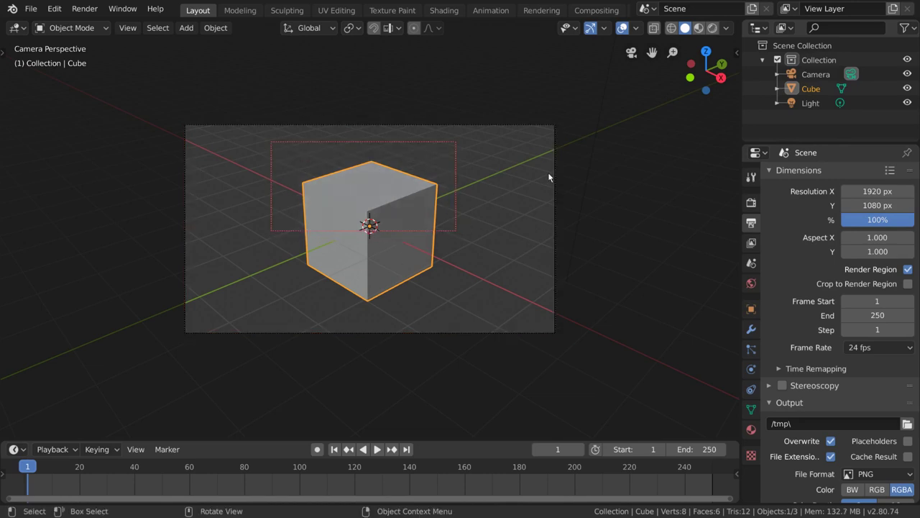
Test-render that region with F12, then redraw the region over the cube's right half
key(F12)
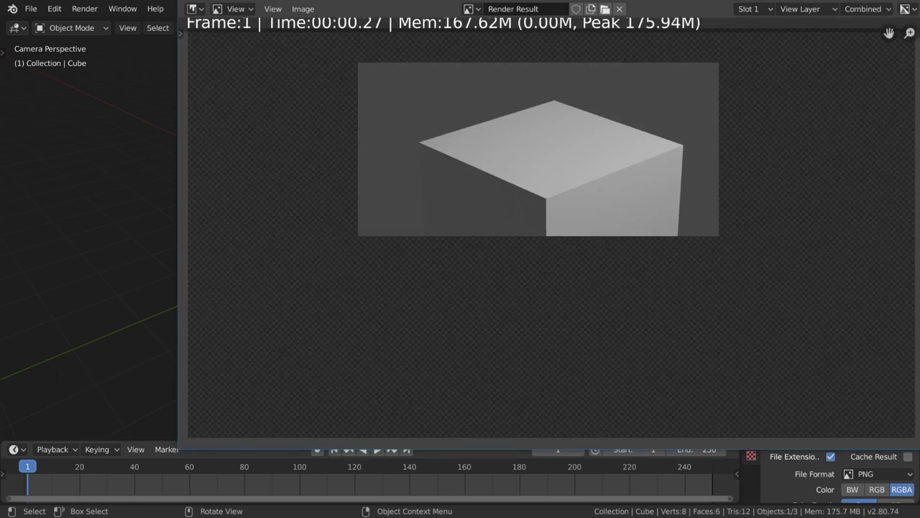
key(Escape)
key(ctrl+b)
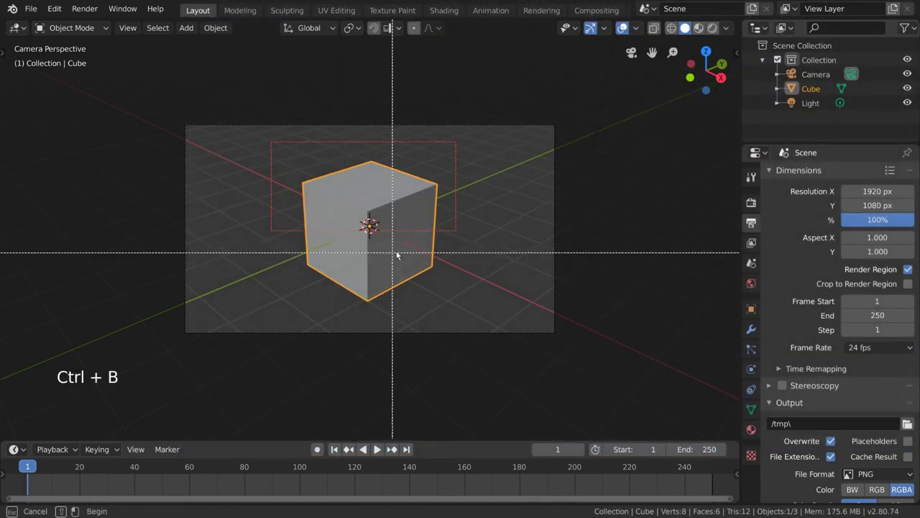
drag(479, 141, 361, 303)
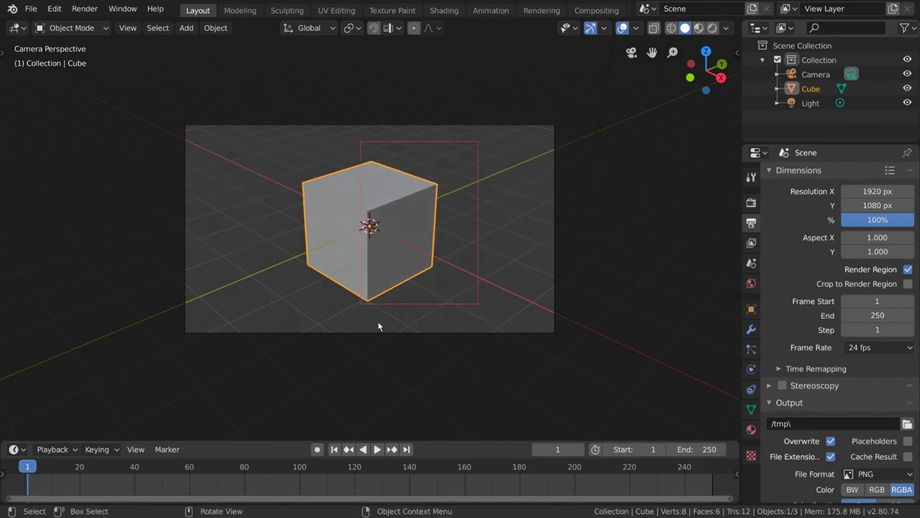
Draw a region around the cube's top, clear it from the View menu, and untick Render Region
click(908, 270)
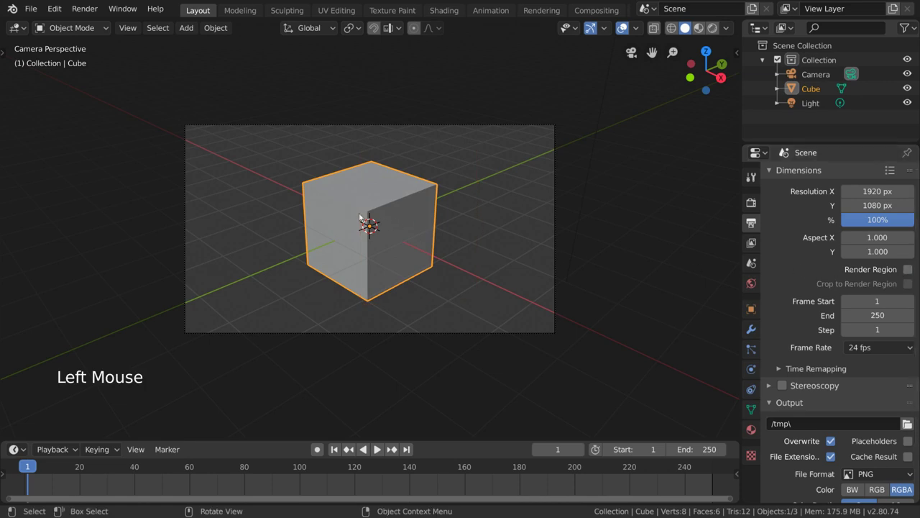
key(ctrl+b)
drag(263, 160, 488, 232)
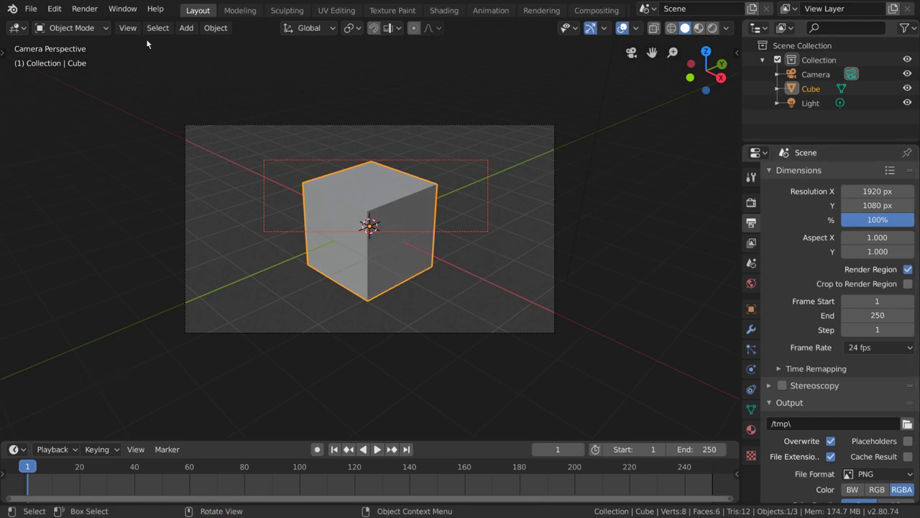
click(128, 27)
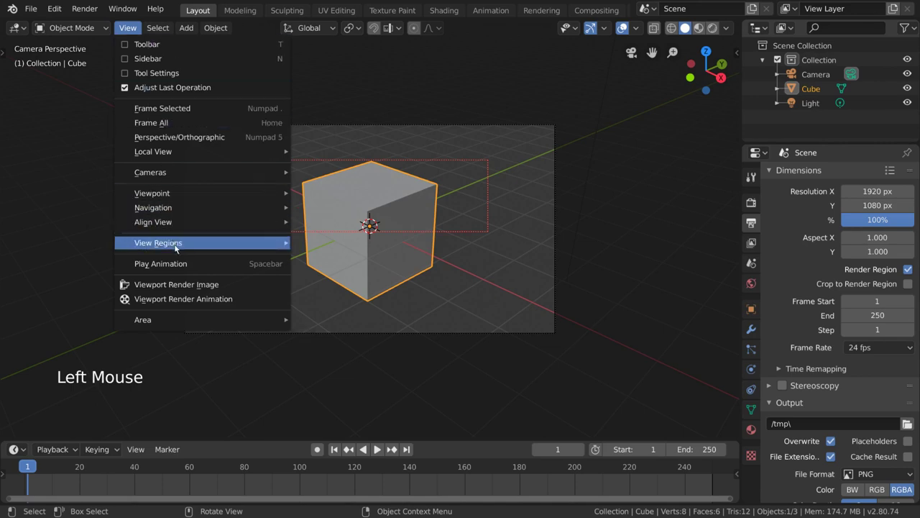
mouse_move(176, 247)
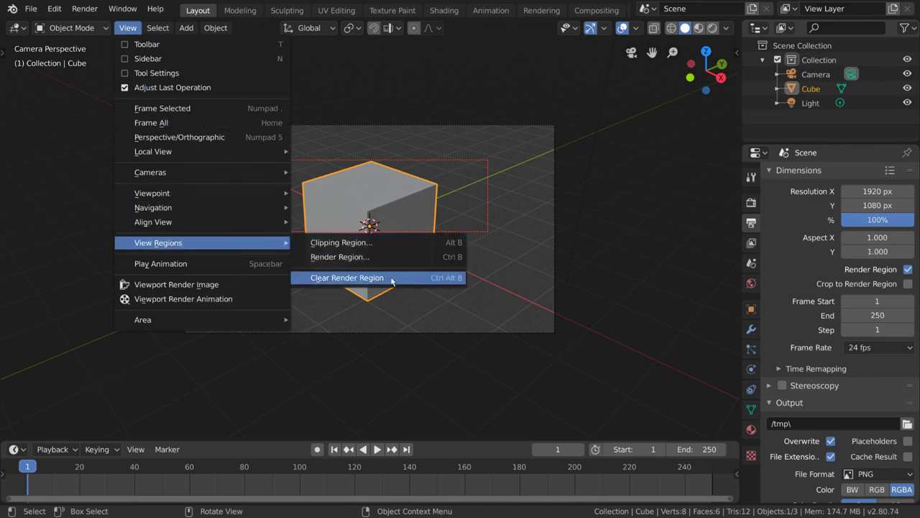
click(430, 279)
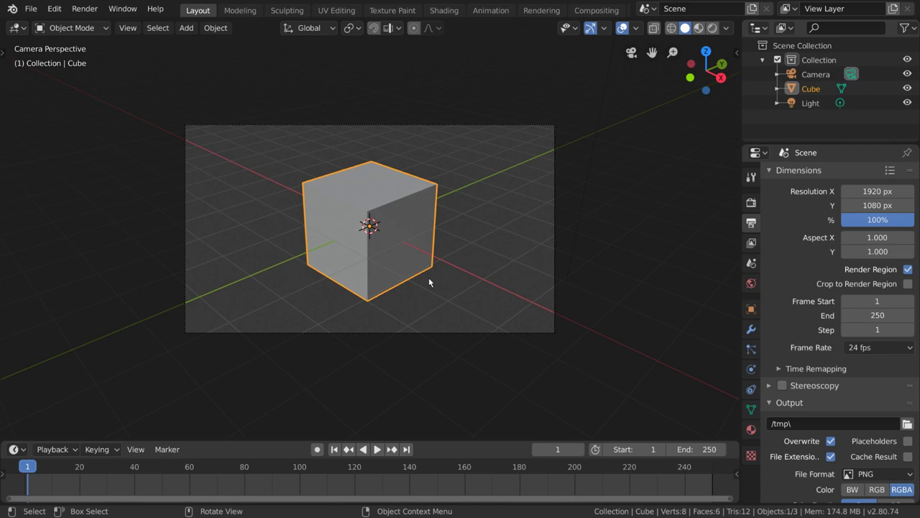
click(908, 269)
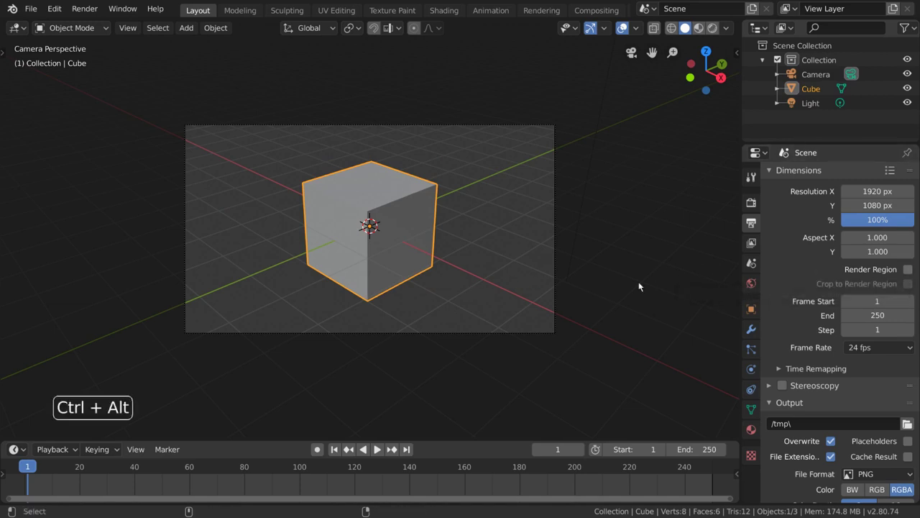
Enable Render Region and Crop, draw a region around the cube, and test-render it
key(ctrl+alt+b)
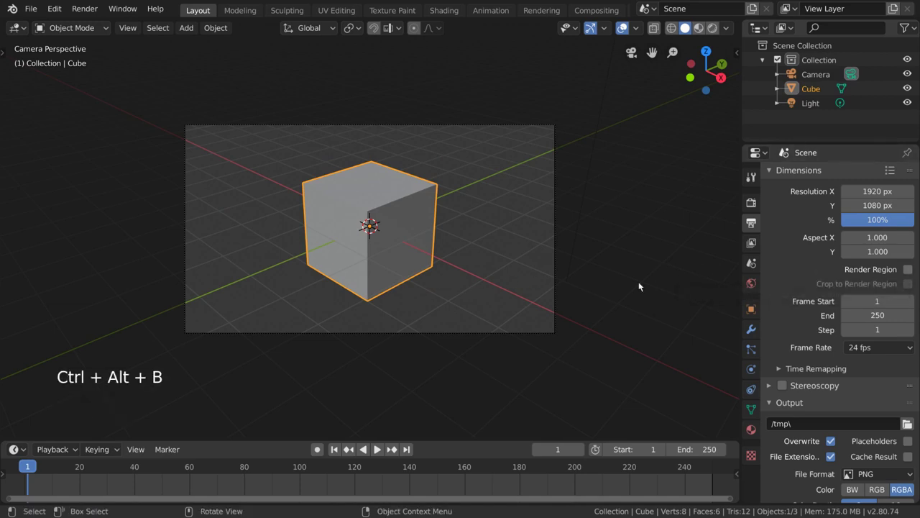
click(908, 269)
click(907, 284)
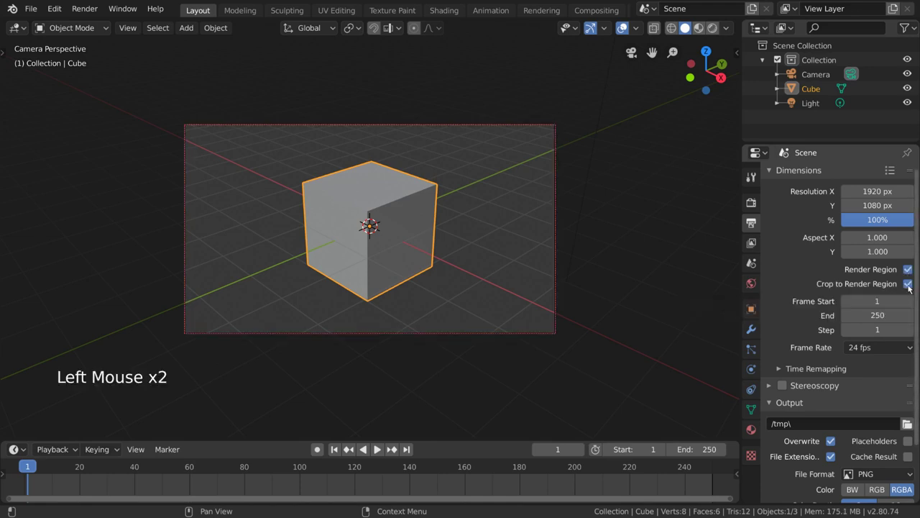
key(ctrl+b)
drag(264, 144, 470, 249)
key(F12)
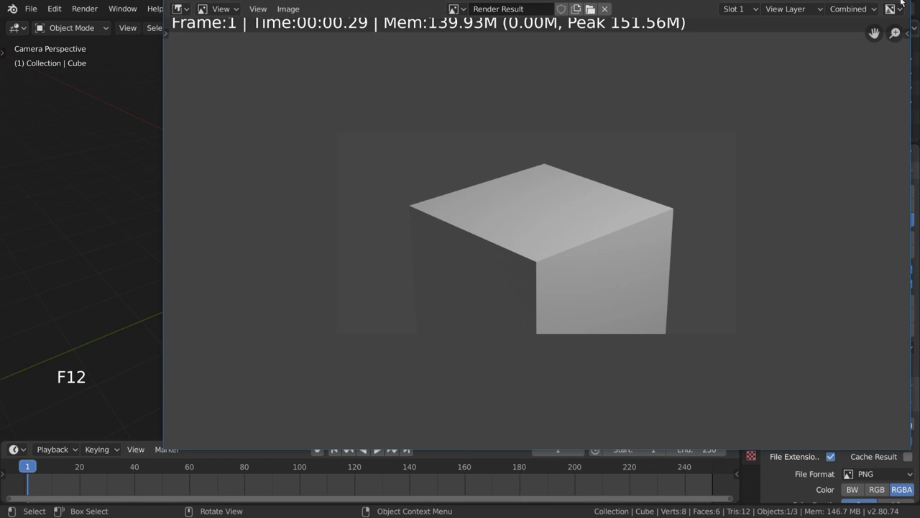
key(Escape)
Turn Crop off and re-render to see the region inside the full-size frame
click(908, 285)
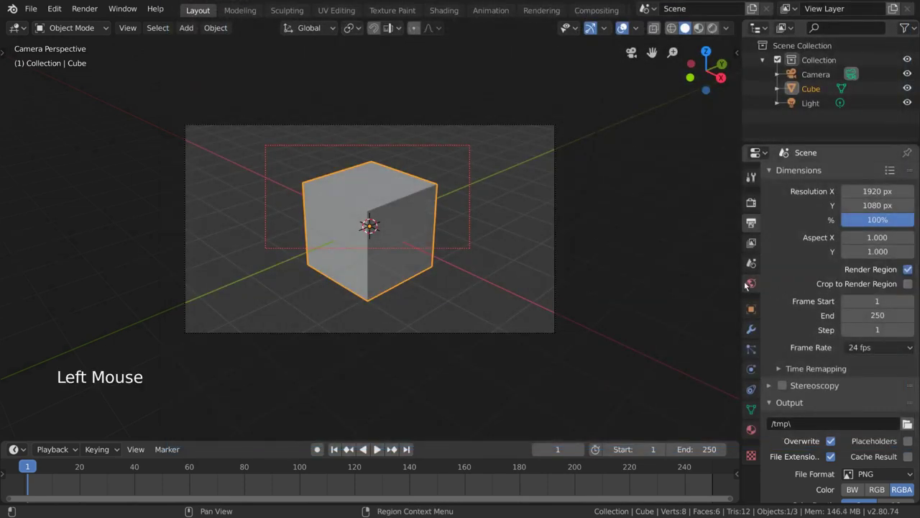
key(F12)
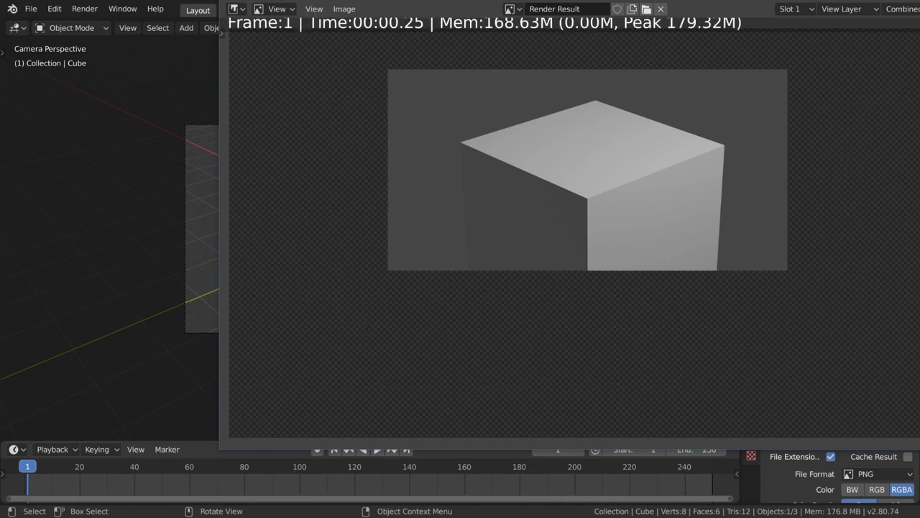
key(Escape)
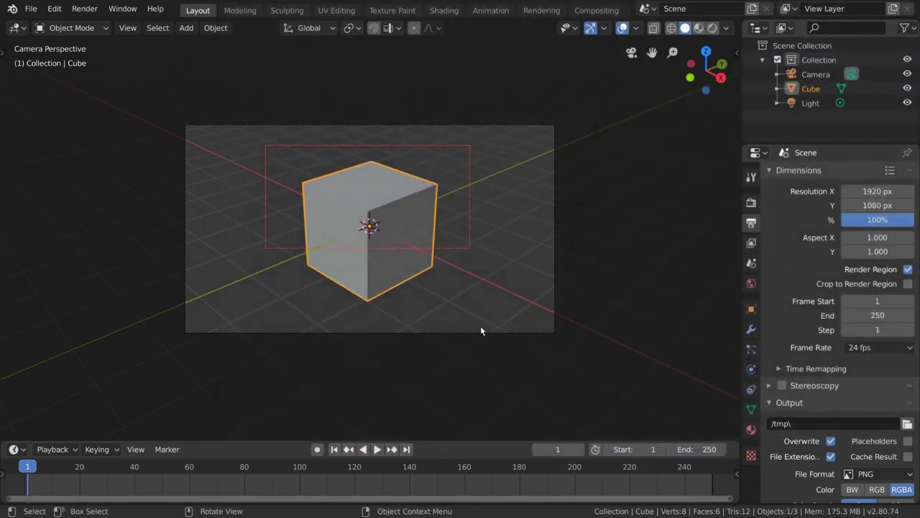
Clear the render region and keep Frame Start at 1 and Frame End at 250
key(ctrl+alt+b)
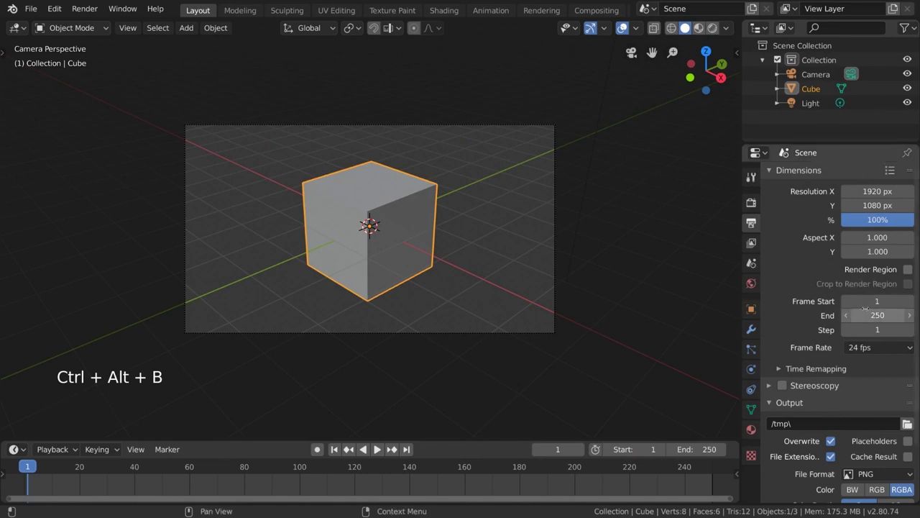
mouse_move(877, 300)
mouse_down()
mouse_move(914, 300)
mouse_move(876, 301)
mouse_up()
click(876, 300)
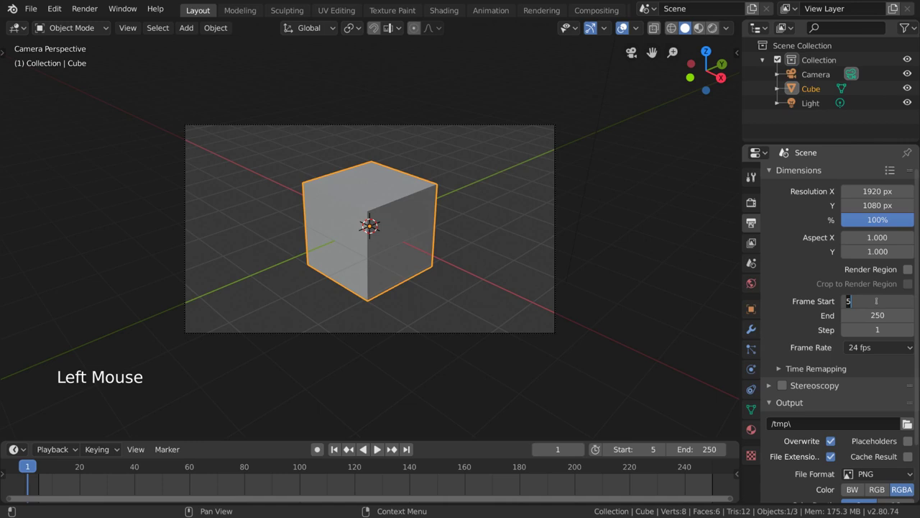
text(1)
key(Return)
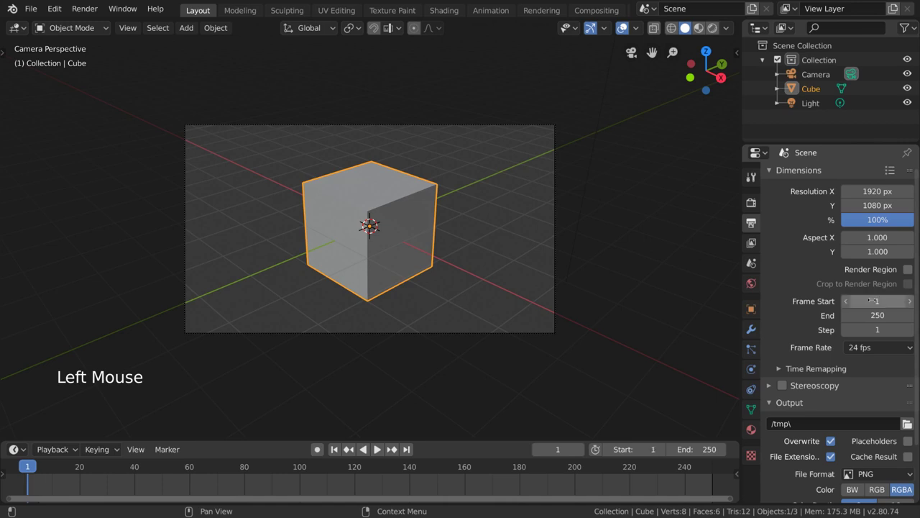
mouse_move(708, 453)
mouse_down()
mouse_move(687, 453)
mouse_move(701, 453)
mouse_up()
click(700, 448)
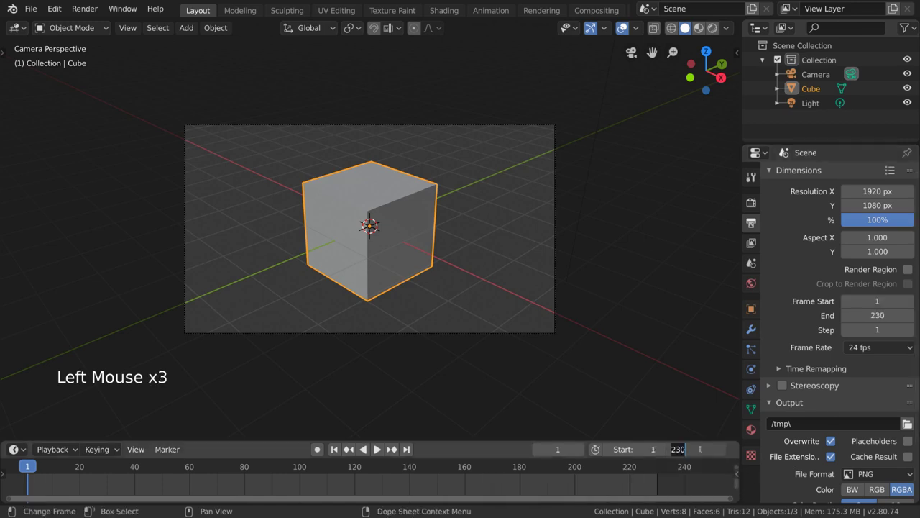
text(250)
key(Return)
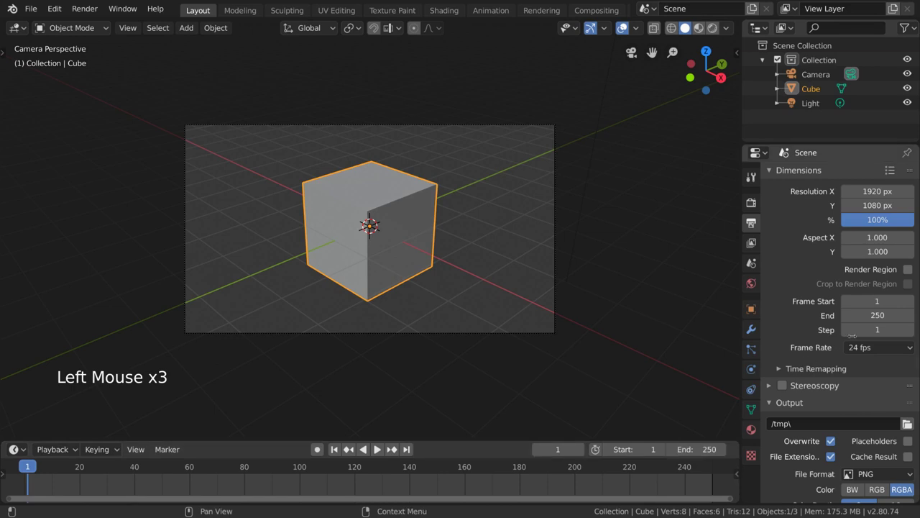
Preview playback, then raise the frame step to 4 and play again
key(space)
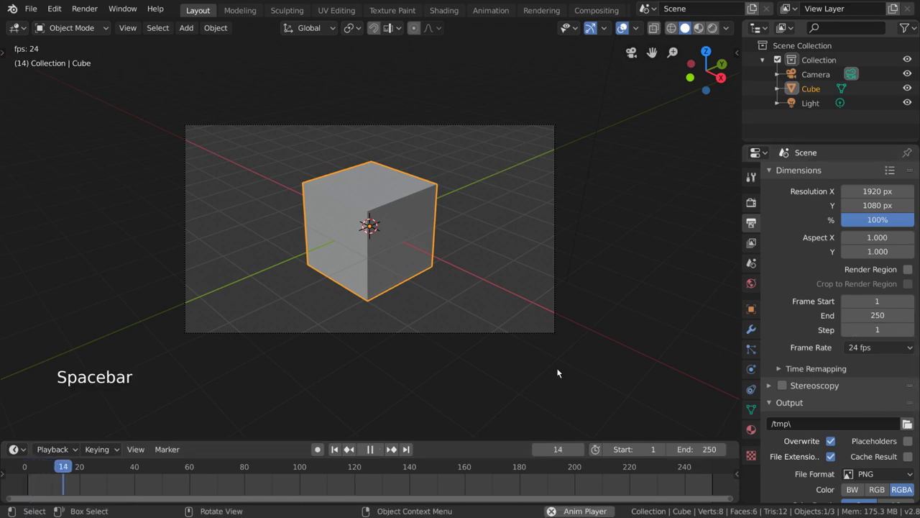
key(Escape)
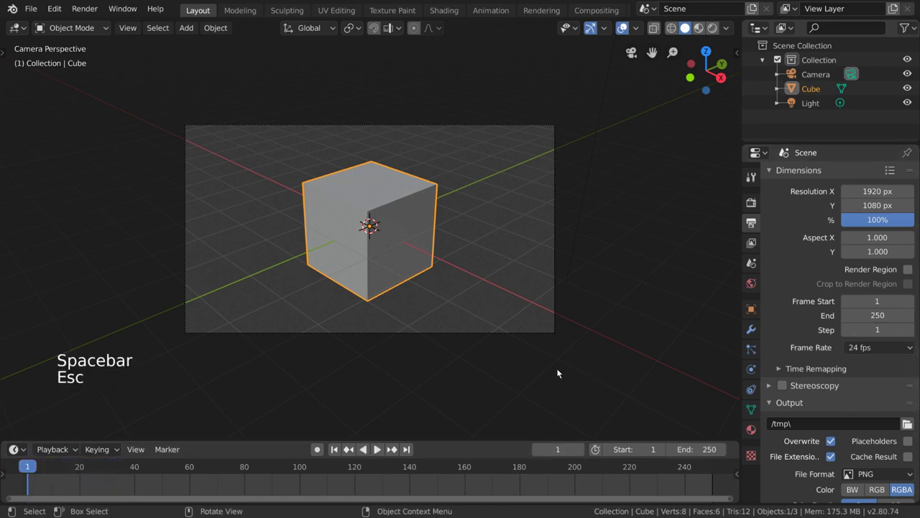
click(910, 329)
click(910, 330)
click(910, 329)
click(909, 329)
key(space)
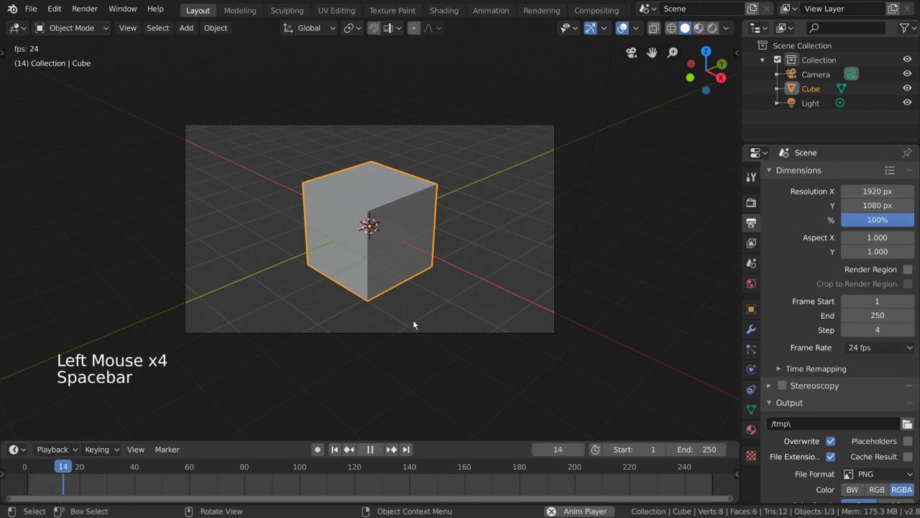
key(Escape)
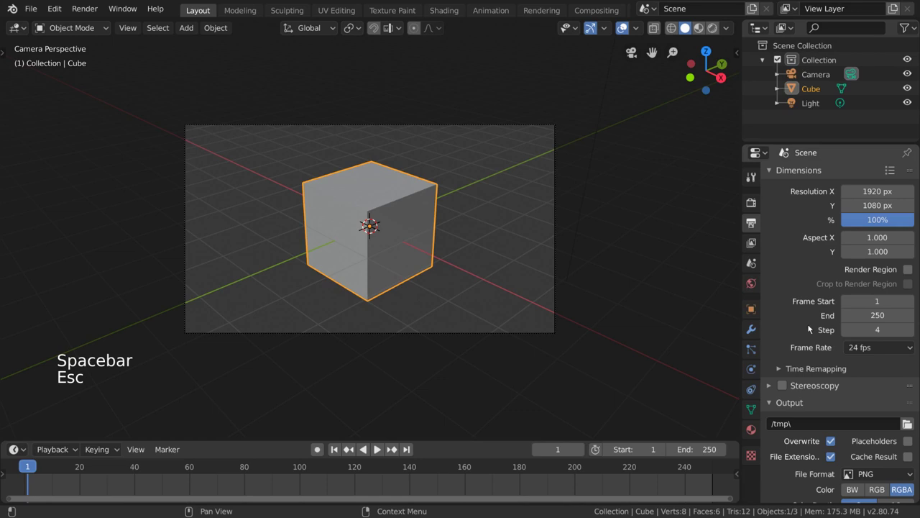
Return the frame step to 1 and play the animation once more
click(848, 329)
click(847, 330)
click(847, 330)
click(847, 329)
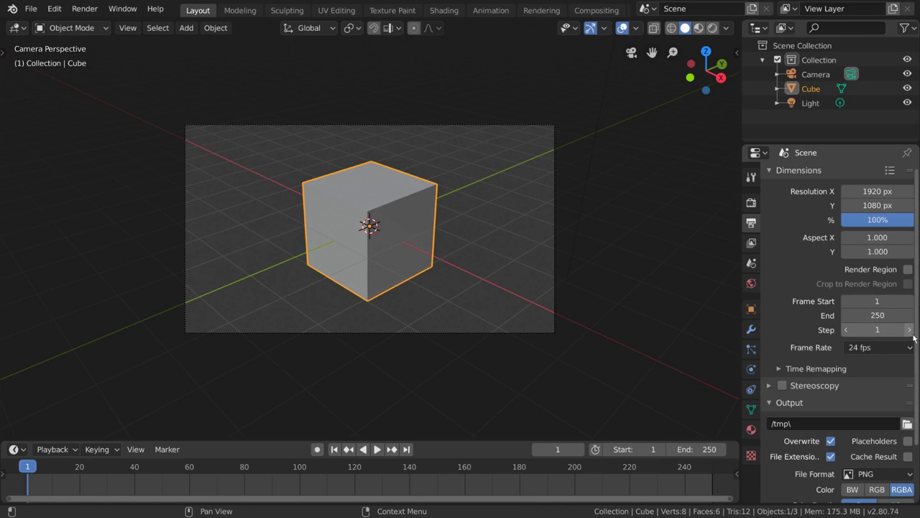
click(914, 338)
click(828, 335)
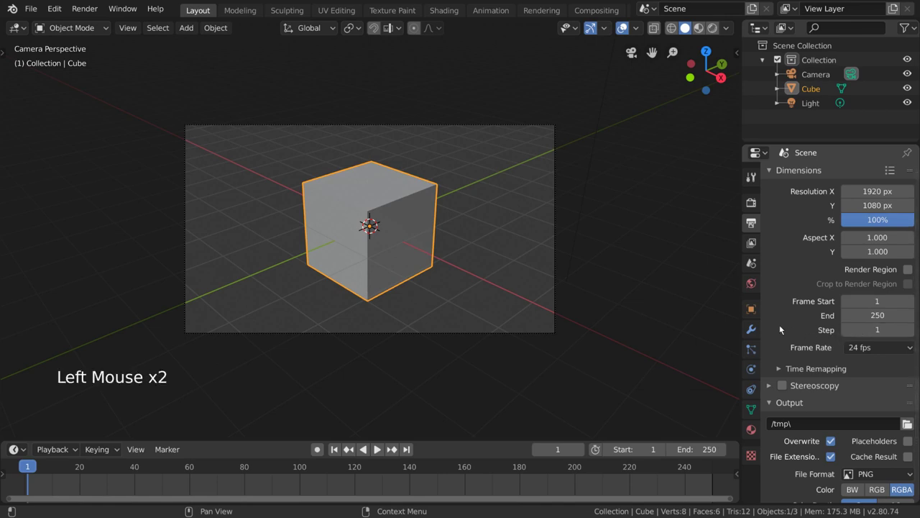
key(space)
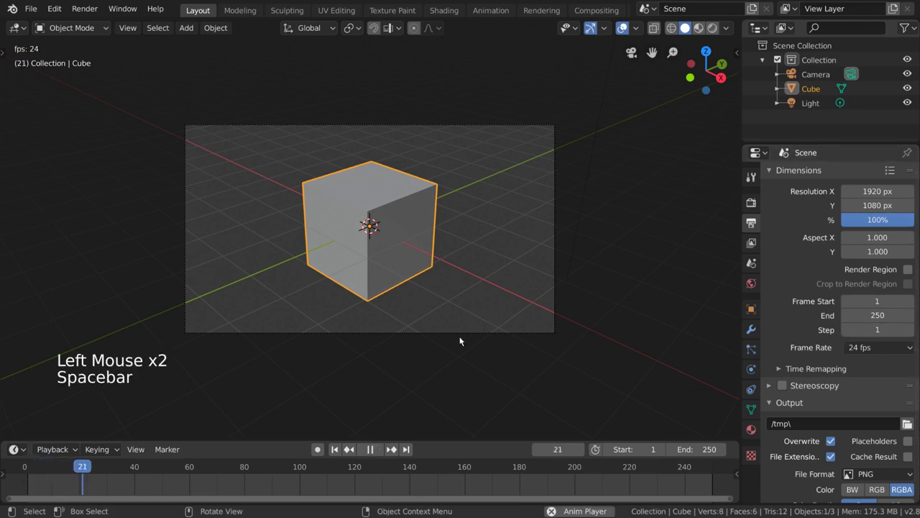
key(Escape)
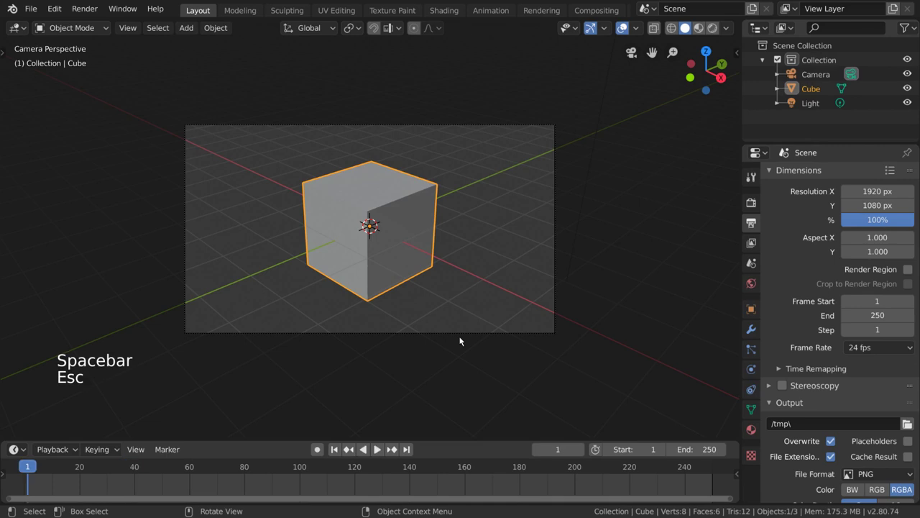
Preview playback at 60 fps, then set the frame rate back to 24 fps
click(895, 347)
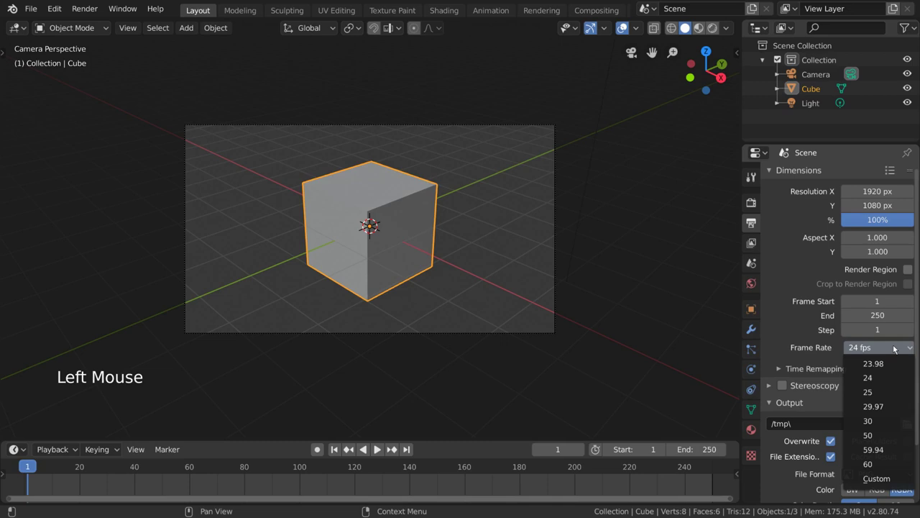
click(873, 464)
key(space)
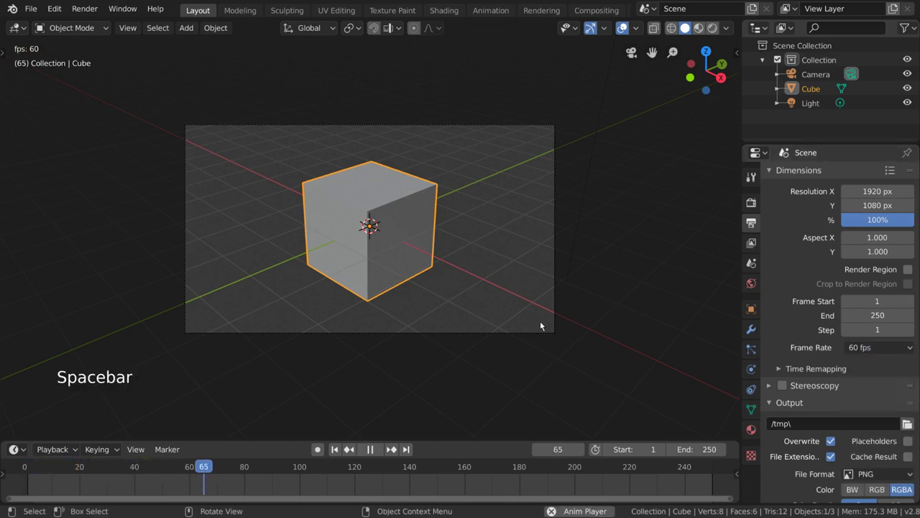
key(Escape)
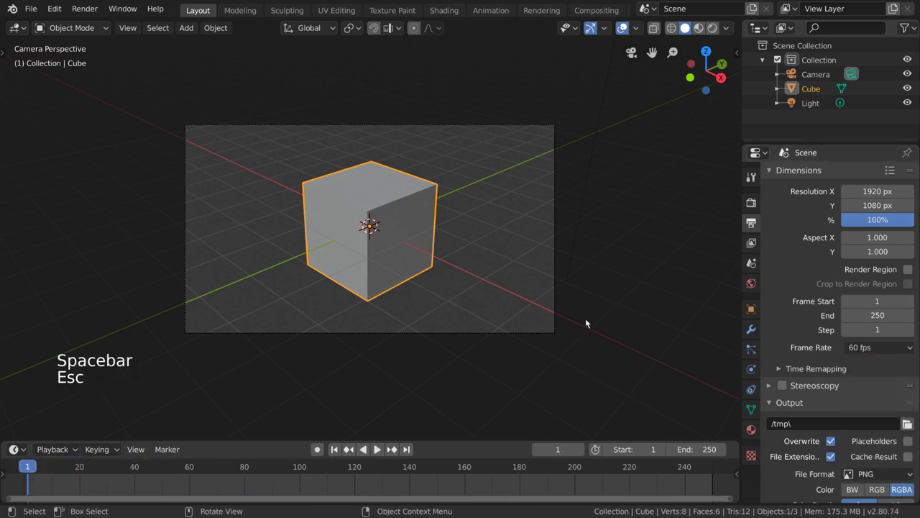
click(889, 348)
click(883, 378)
Expand Time Remapping, set New to 900 and preview the remapped playback
click(801, 368)
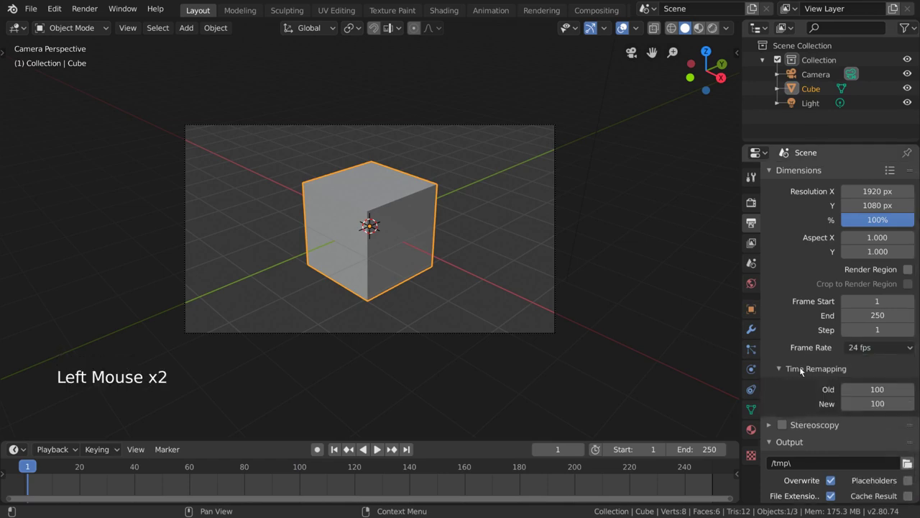
click(883, 405)
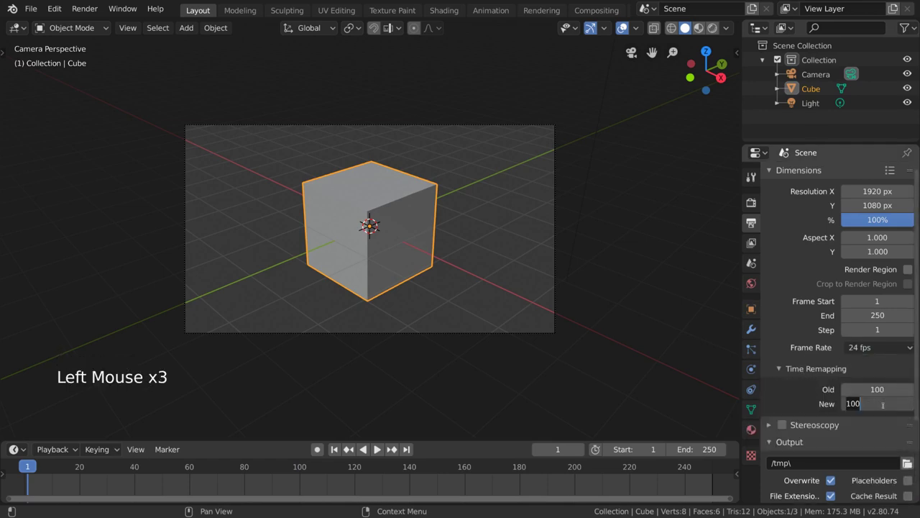
text(0)
key(BackSpace)
key(BackSpace)
key(BackSpace)
key(BackSpace)
text(900)
key(Return)
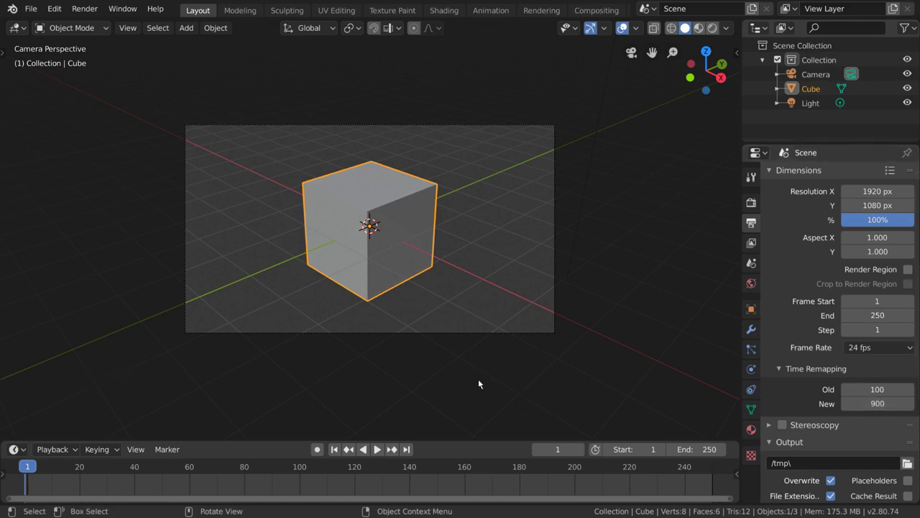
key(space)
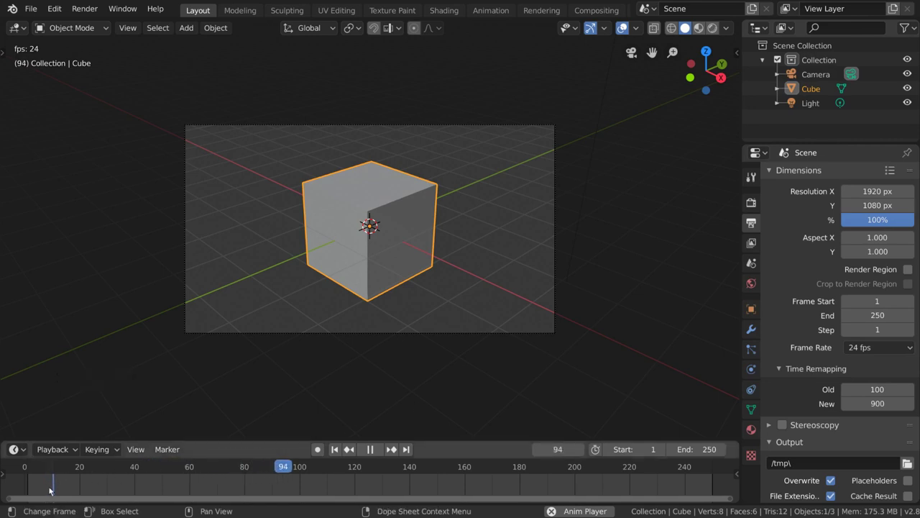
key(Escape)
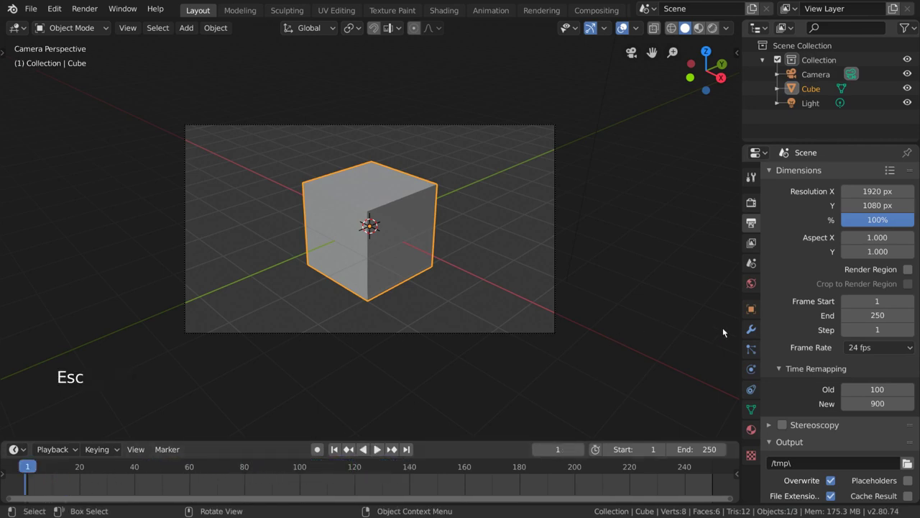
Set the Time Remapping New value back to 100
click(867, 404)
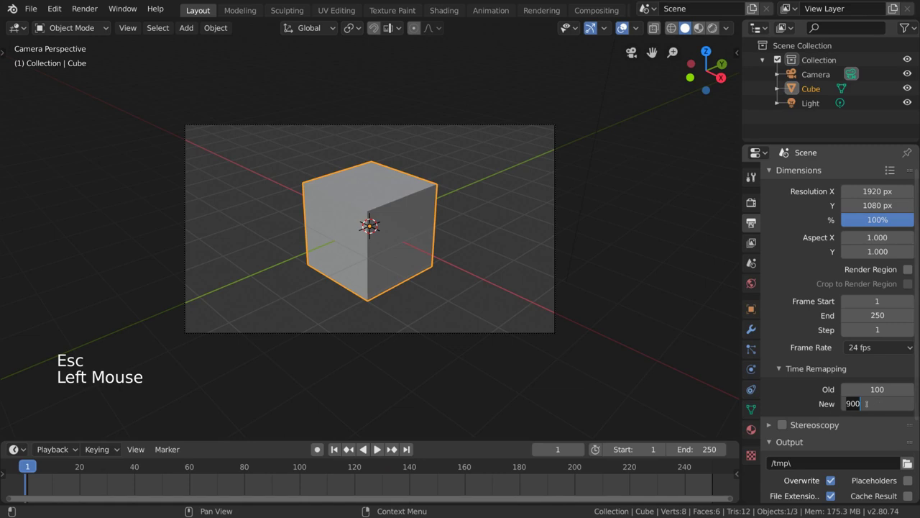
text(100)
key(Return)
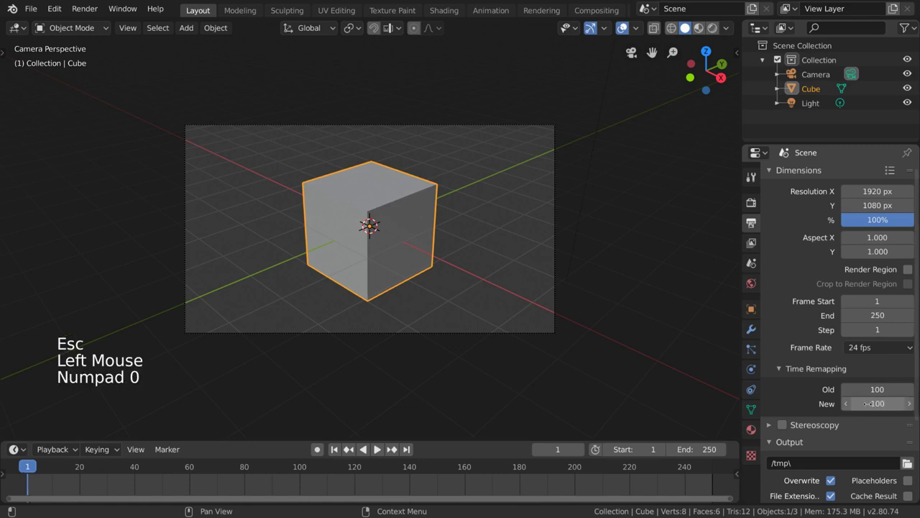
Collapse Time Remapping and enable Stereoscopy, toggling it off and on to compare the anaglyph
click(780, 367)
click(770, 385)
click(782, 386)
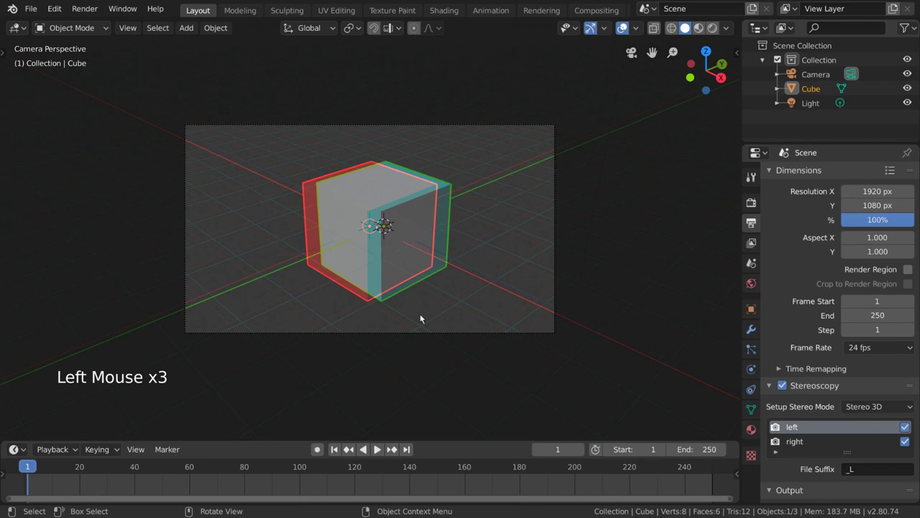
scroll(859, 349, down, 7)
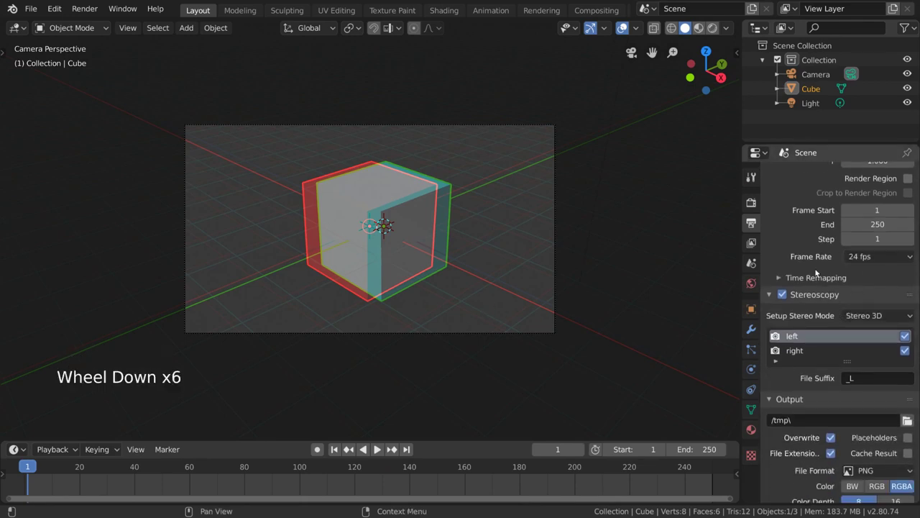
scroll(816, 272, down, 1)
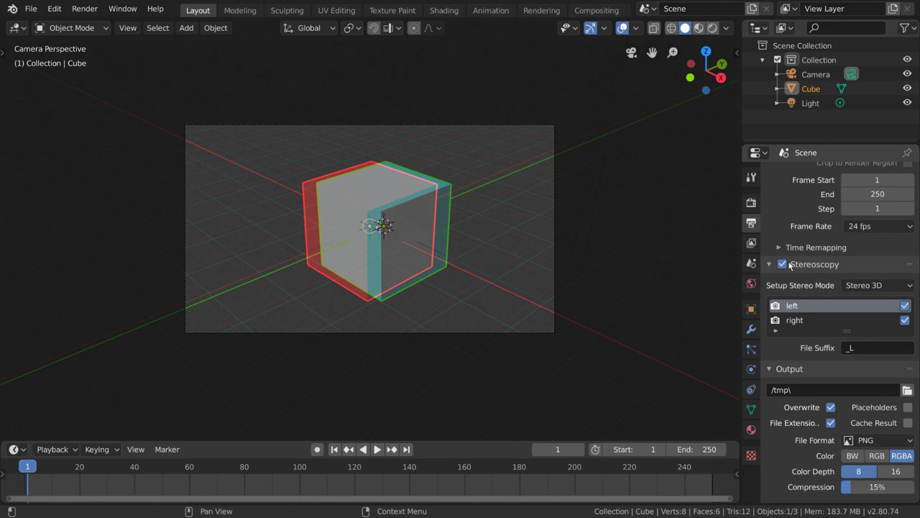
click(783, 265)
click(783, 265)
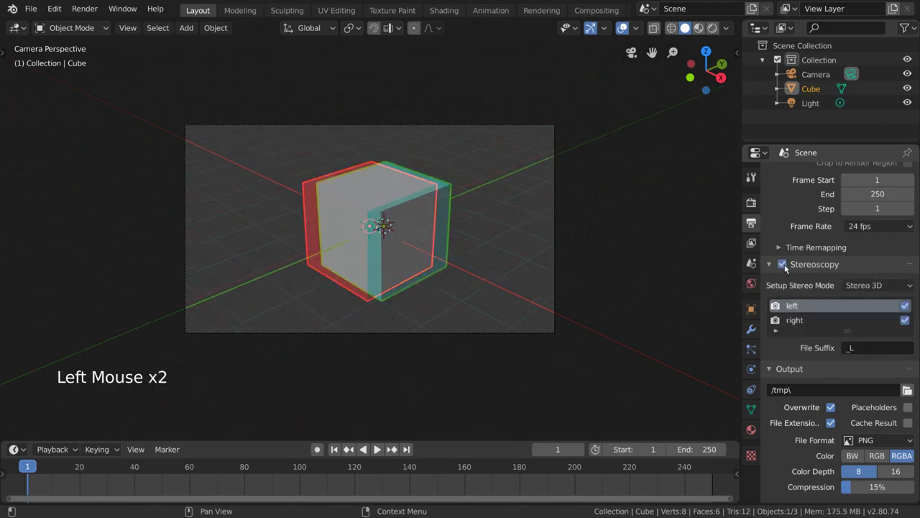
Switch between the right and left stereo views to compare their _R and _L suffixes
click(825, 320)
click(818, 306)
click(817, 322)
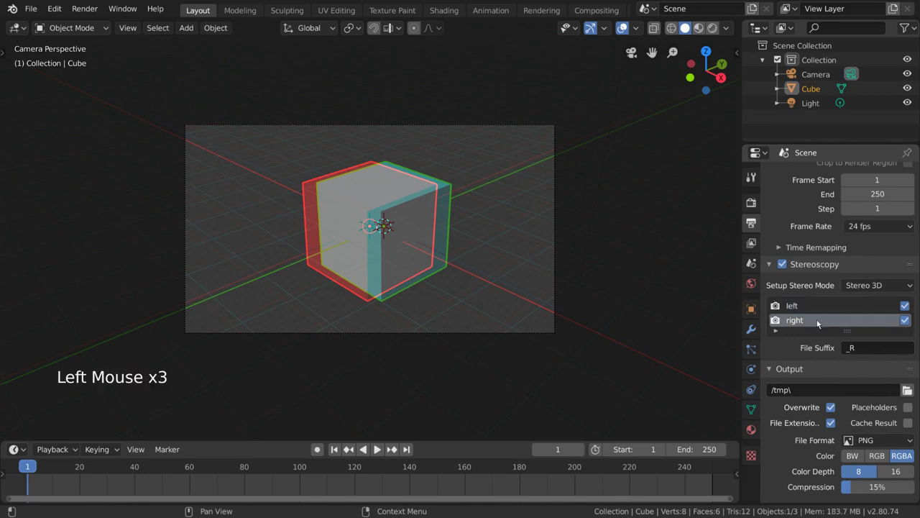
click(867, 347)
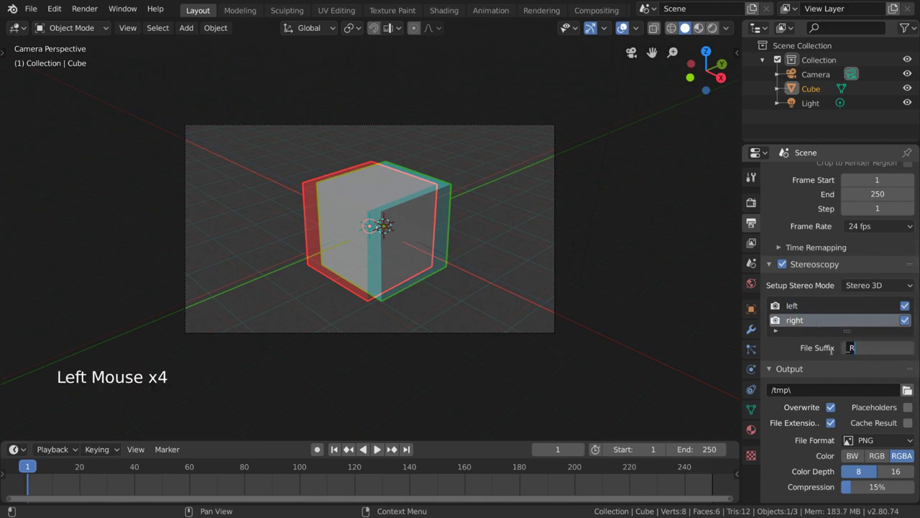
click(816, 310)
click(835, 322)
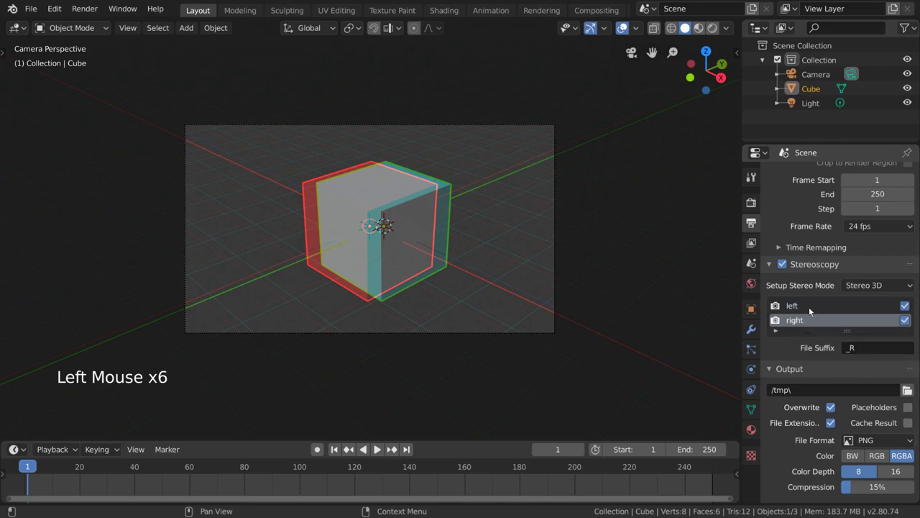
click(842, 305)
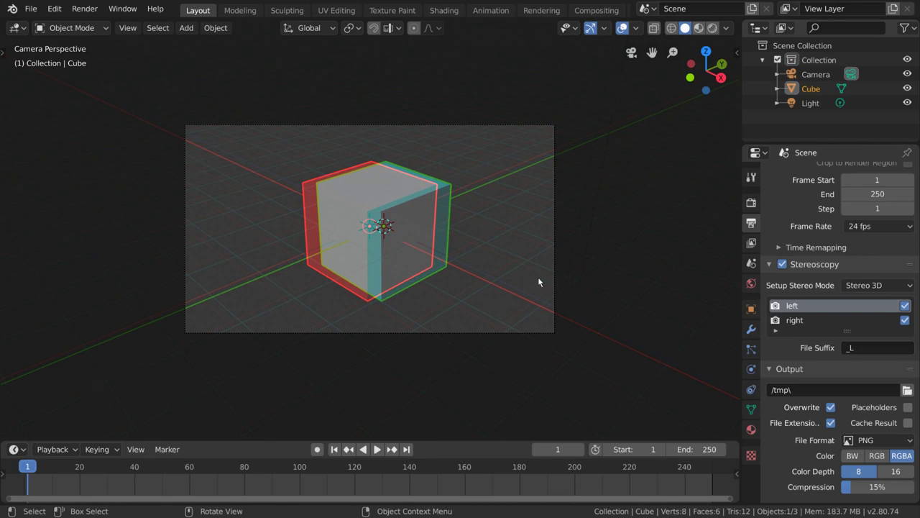
Turn stereoscopy off and collapse its settings
click(781, 265)
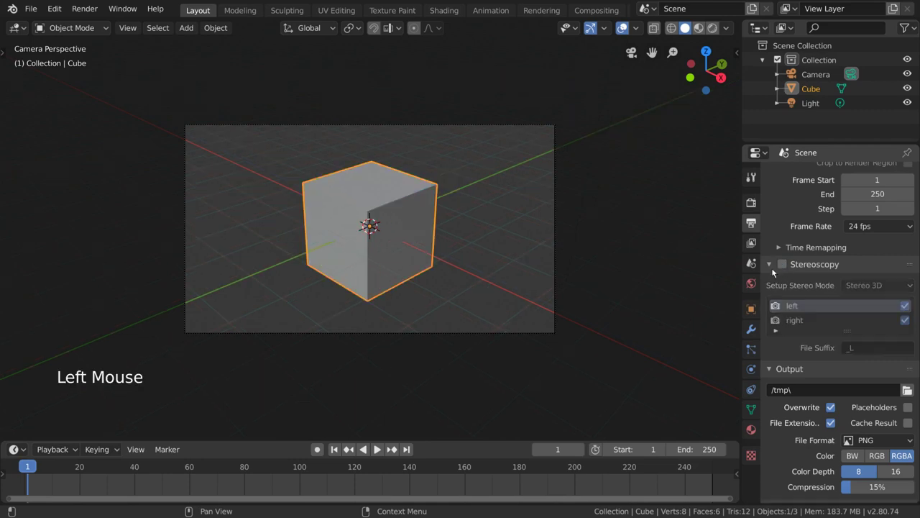
click(770, 264)
scroll(812, 338, down, 5)
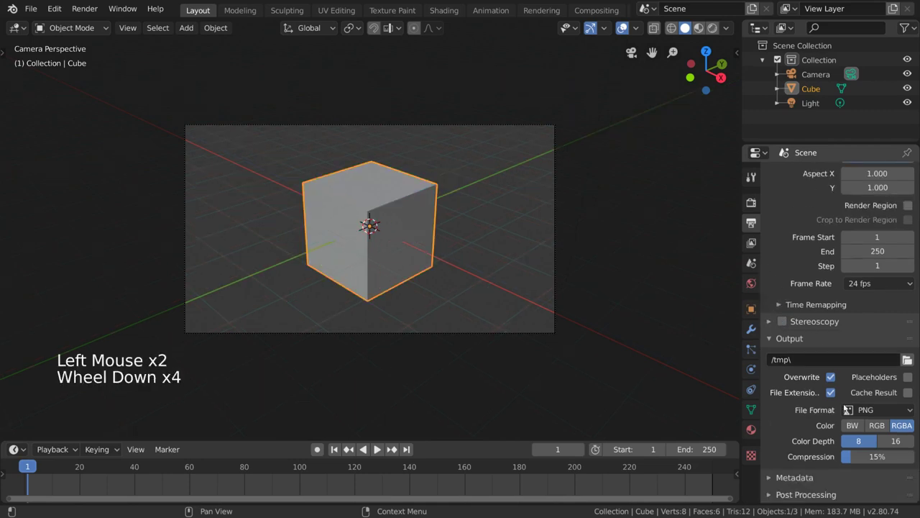
Expand Metadata and enable a Note stamp reading 'Test'
click(805, 479)
scroll(788, 426, down, 14)
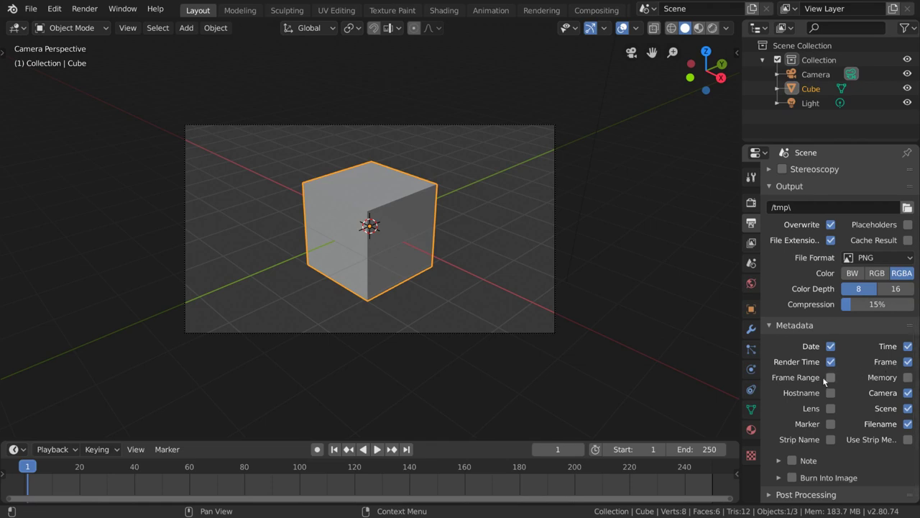
click(792, 461)
click(808, 461)
click(823, 480)
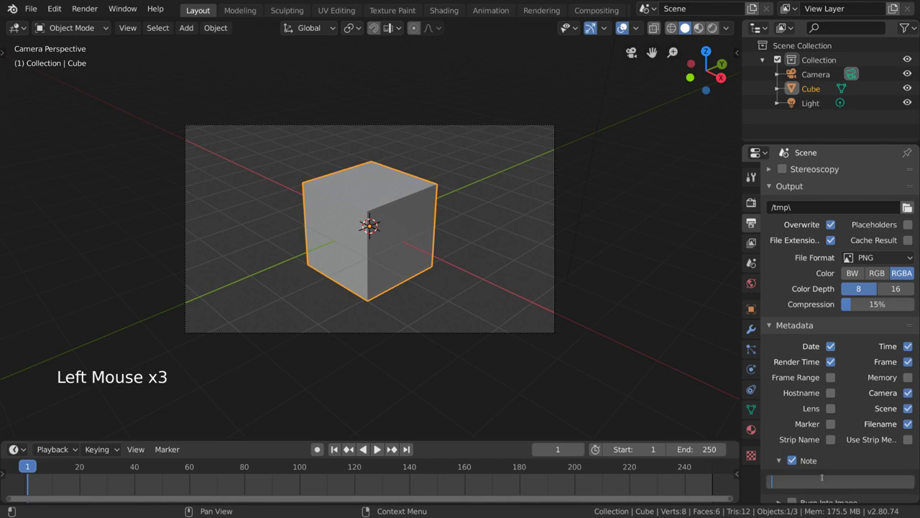
key(Return)
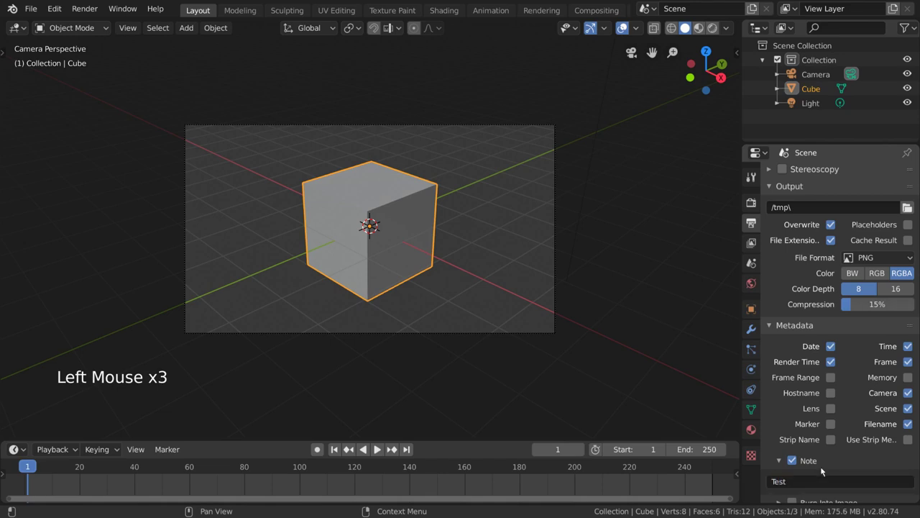
scroll(823, 456, down, 6)
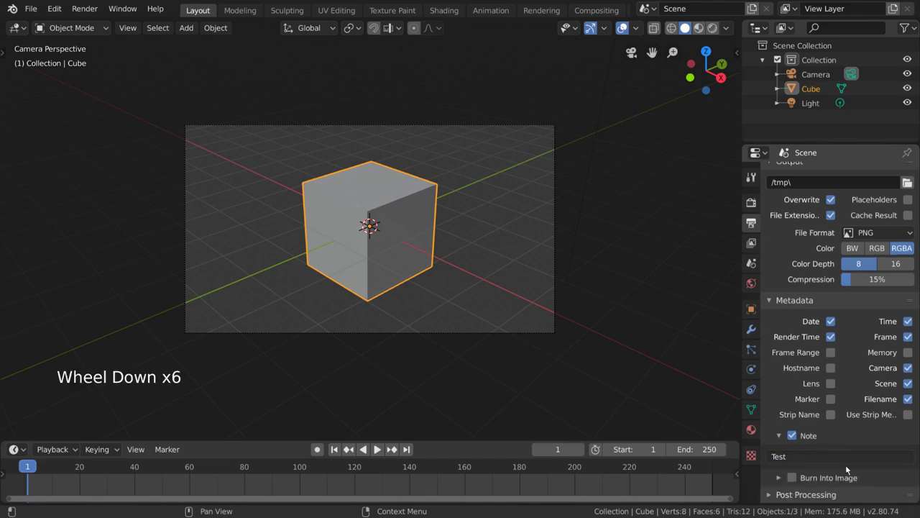
Render a test frame of the cube, inspect it, and close the Render Result window
key(F12)
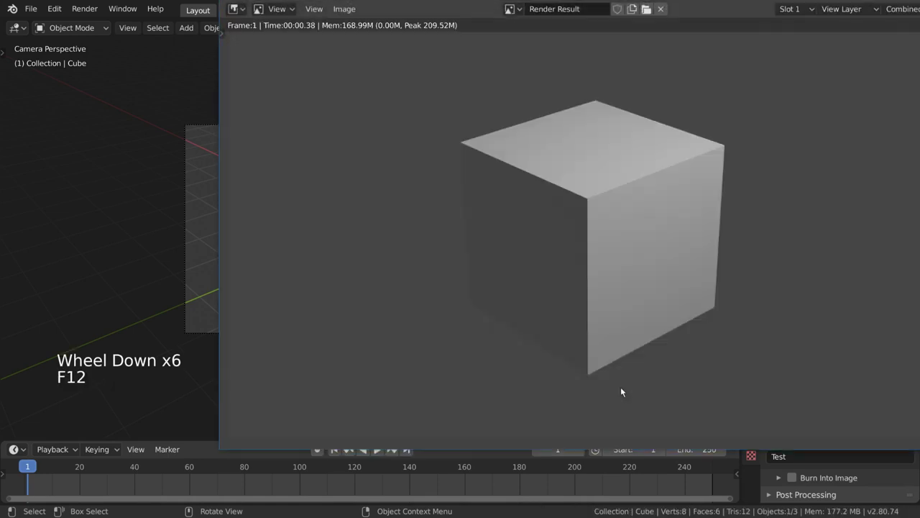
scroll(668, 317, down, 2)
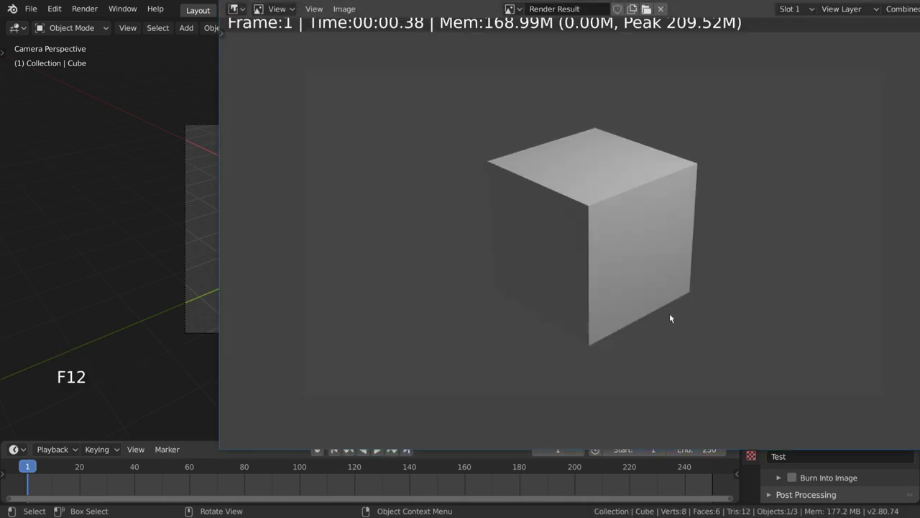
scroll(682, 309, up, 1)
key(Escape)
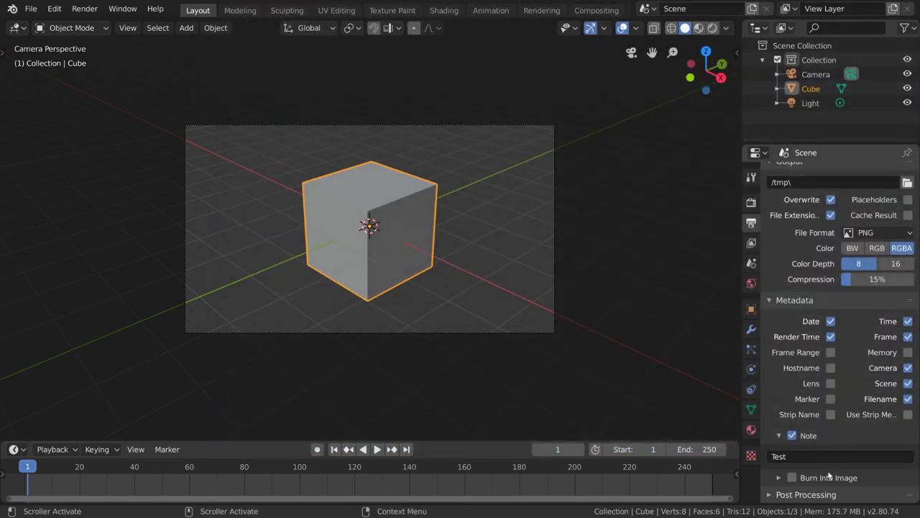
Enable Burn Into Image in the Metadata panel and expand its settings
click(792, 478)
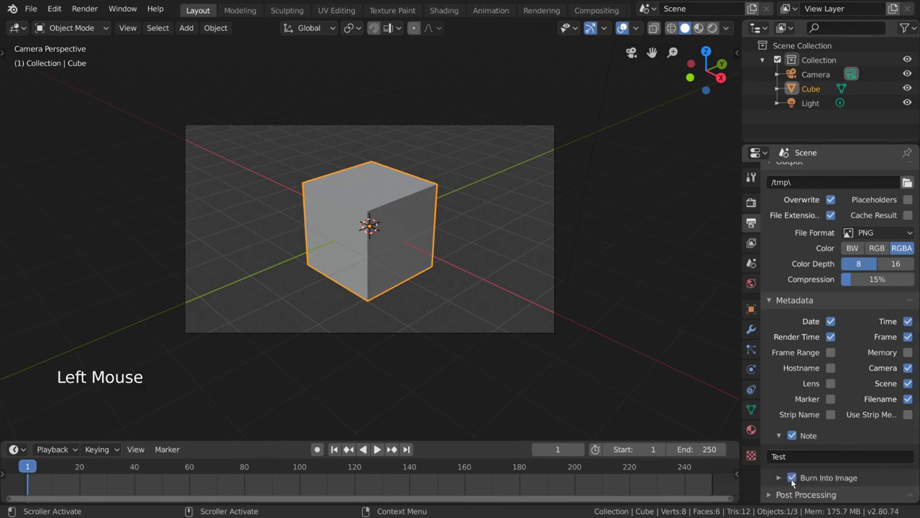
click(852, 478)
scroll(870, 457, down, 7)
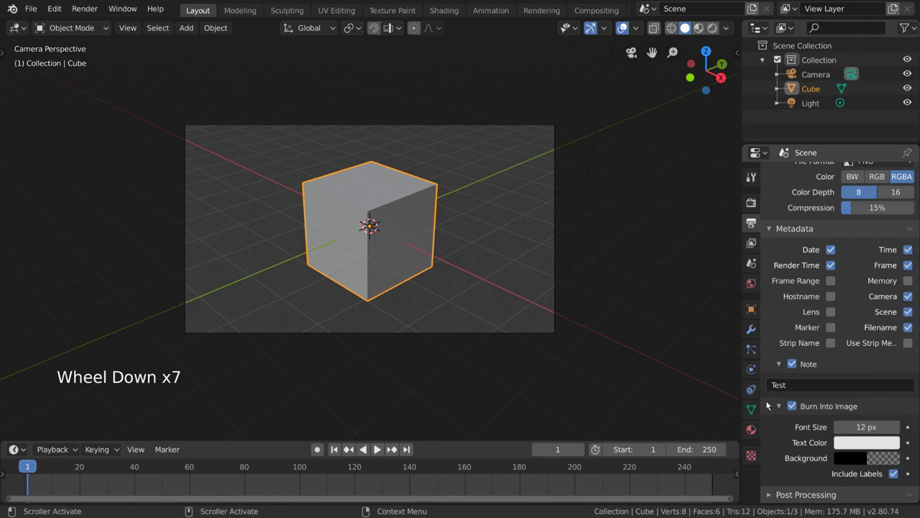
Re-render the frame, inspect the burned-in metadata text at top-left, then fit the whole image
key(F12)
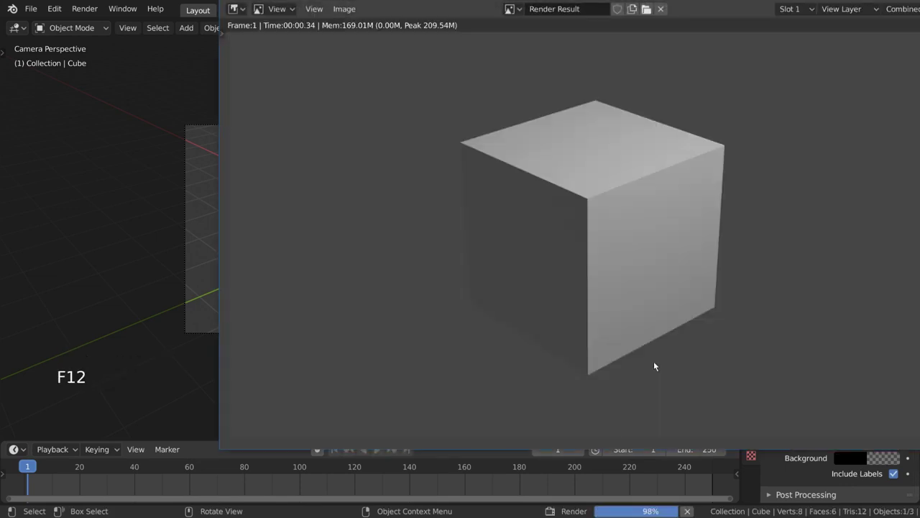
scroll(304, 134, up, 5)
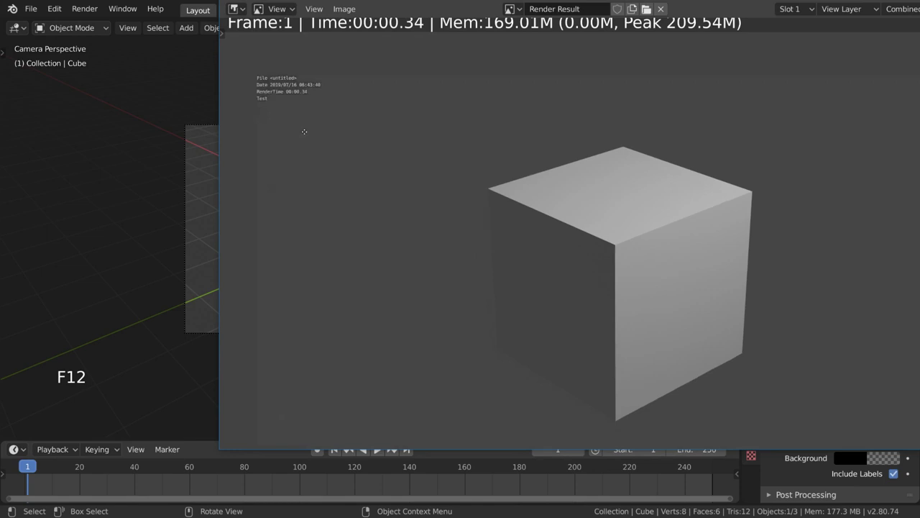
middle_drag(349, 165, 737, 303)
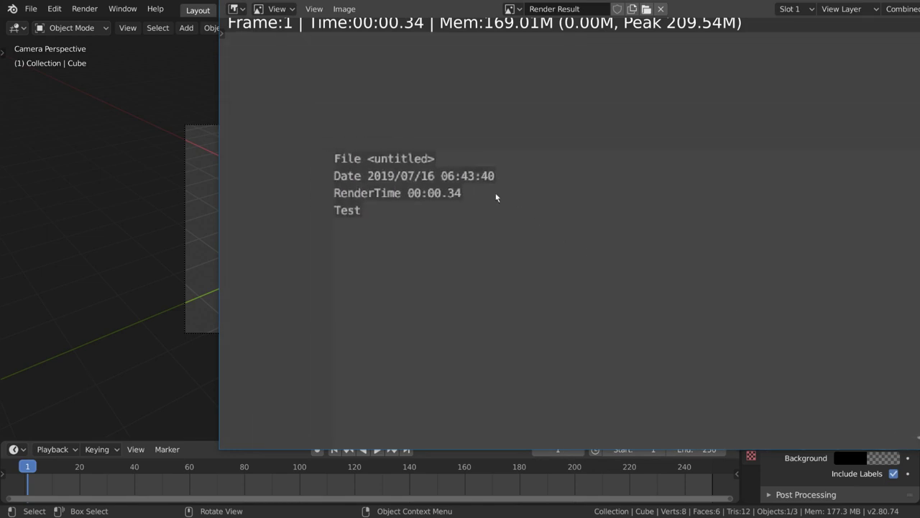
scroll(600, 201, down, 5)
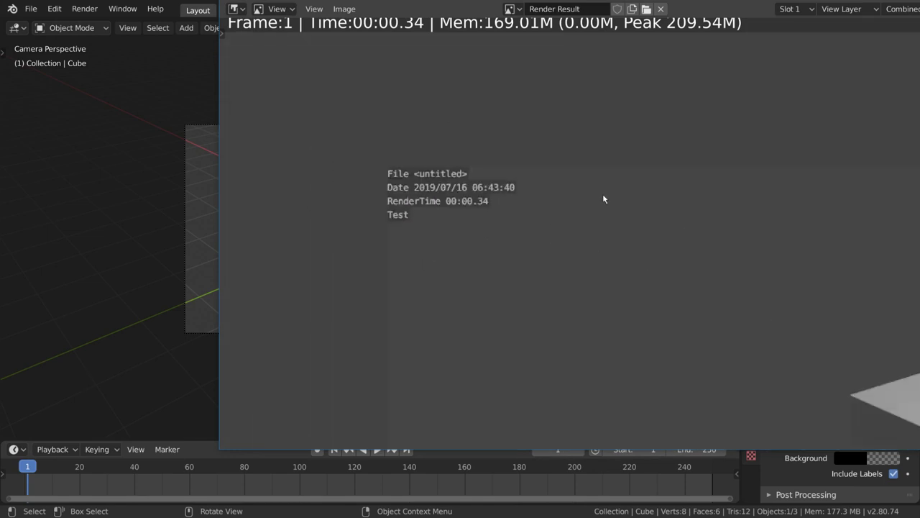
key(Home)
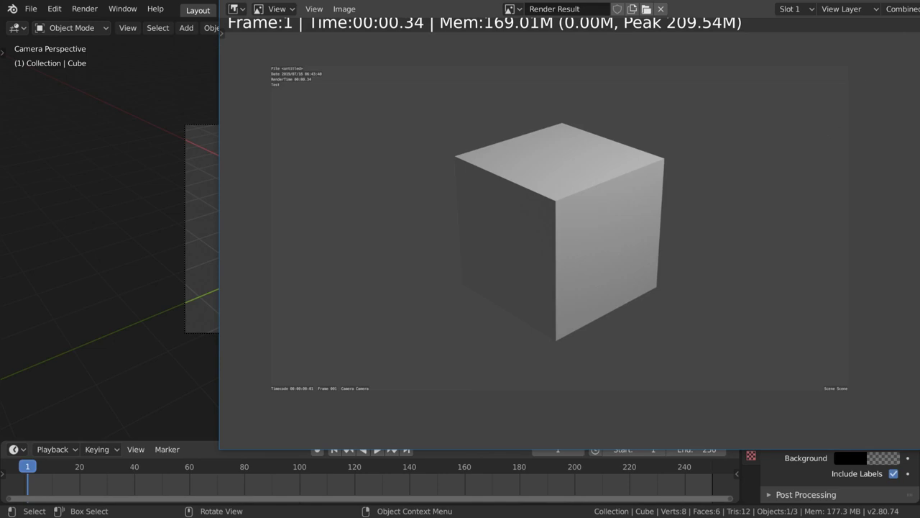